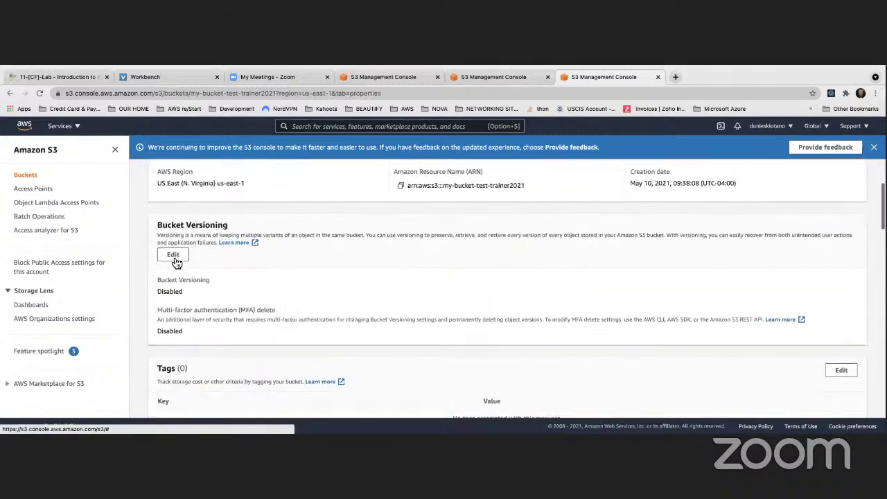
Step: Examine the Bucket Versioning description and the current settings in the properties of my-bucket-test-trainer2021
drag(158, 225, 229, 226)
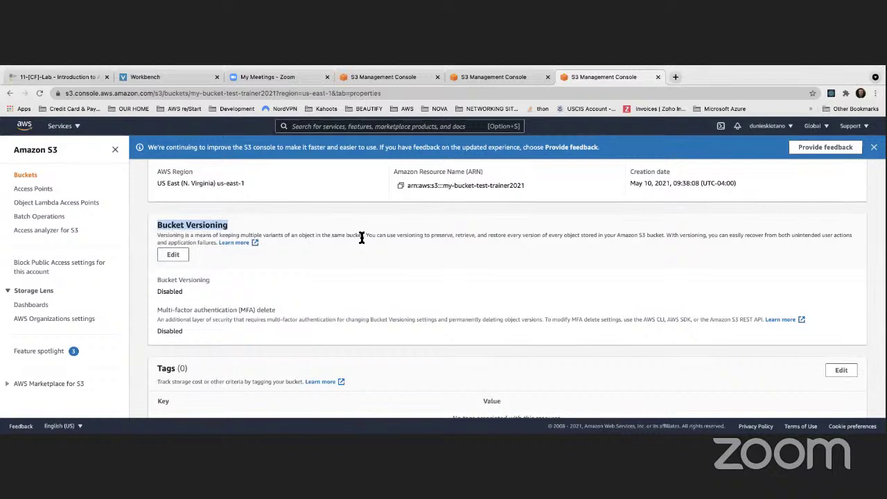
double_click(433, 235)
double_click(471, 236)
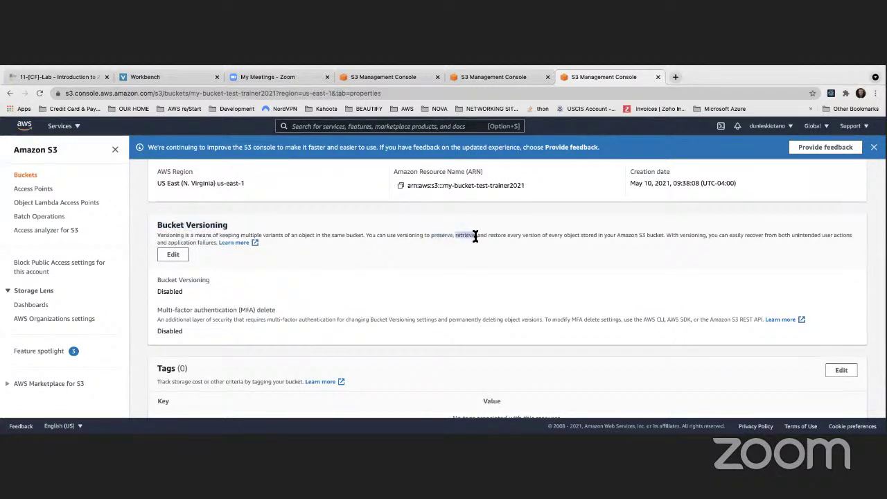
double_click(504, 236)
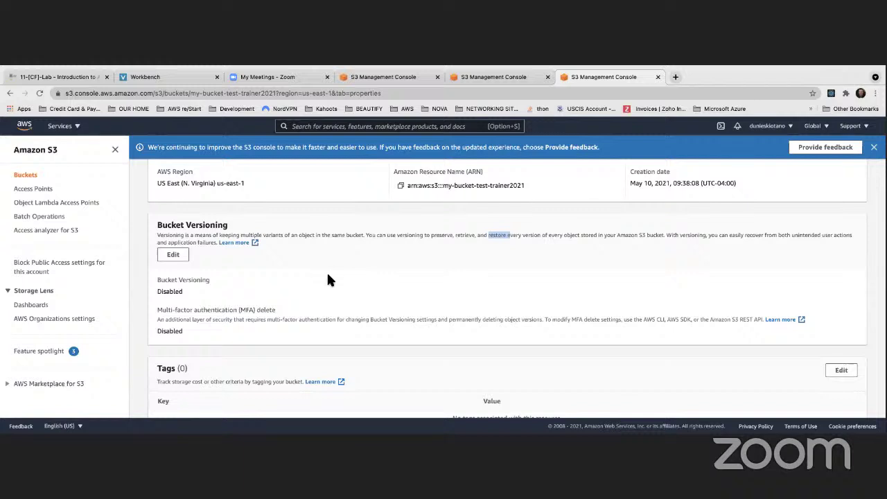
scroll(317, 274, up, 2)
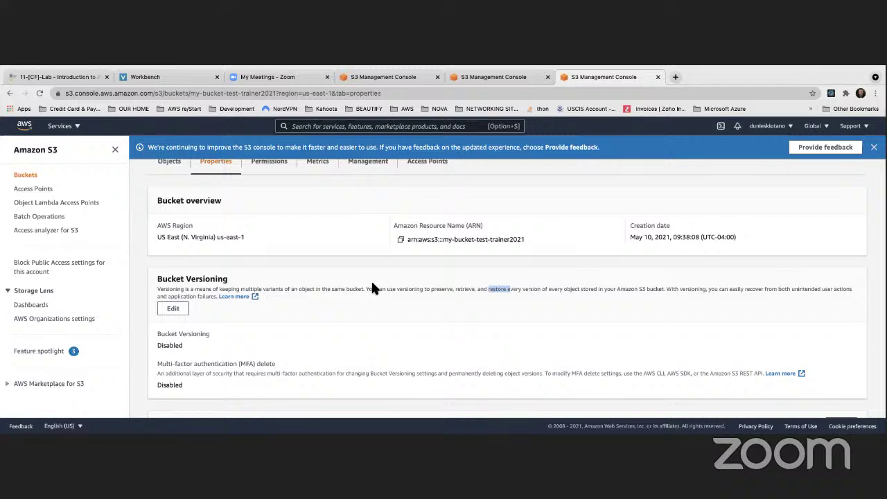
scroll(267, 294, up, 1)
scroll(267, 293, up, 1)
scroll(263, 295, down, 2)
Step: Enable Bucket Versioning for my-bucket-test-trainer2021 and save the change
click(181, 299)
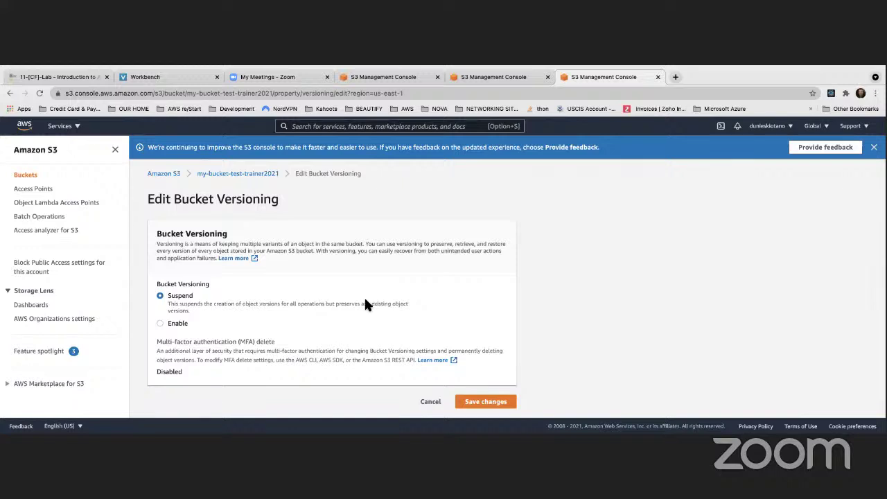
click(177, 324)
scroll(208, 288, down, 1)
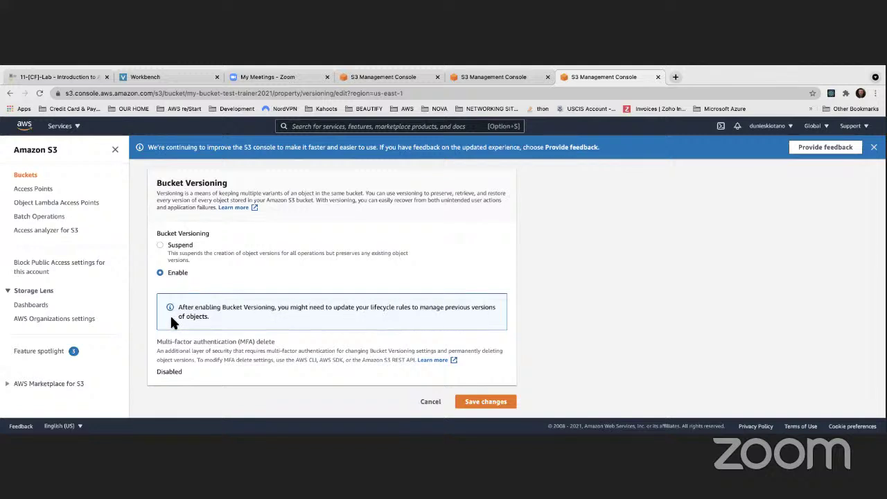
scroll(174, 311, up, 2)
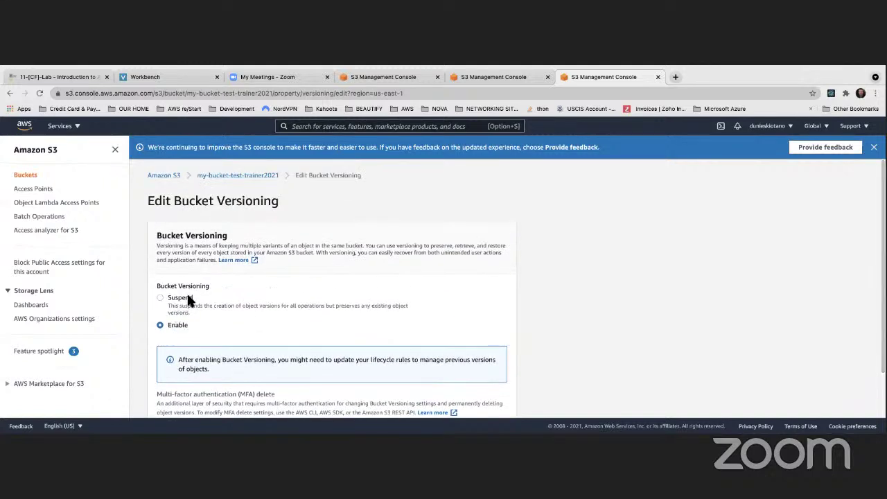
scroll(211, 305, down, 2)
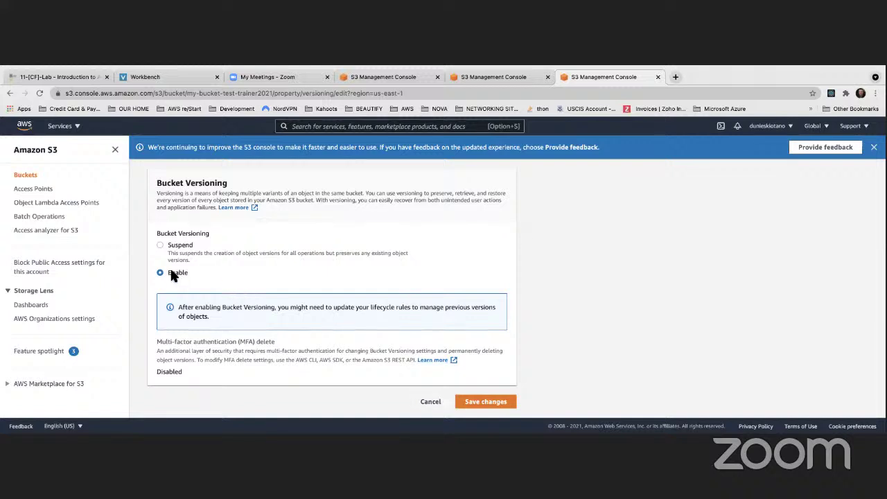
click(503, 402)
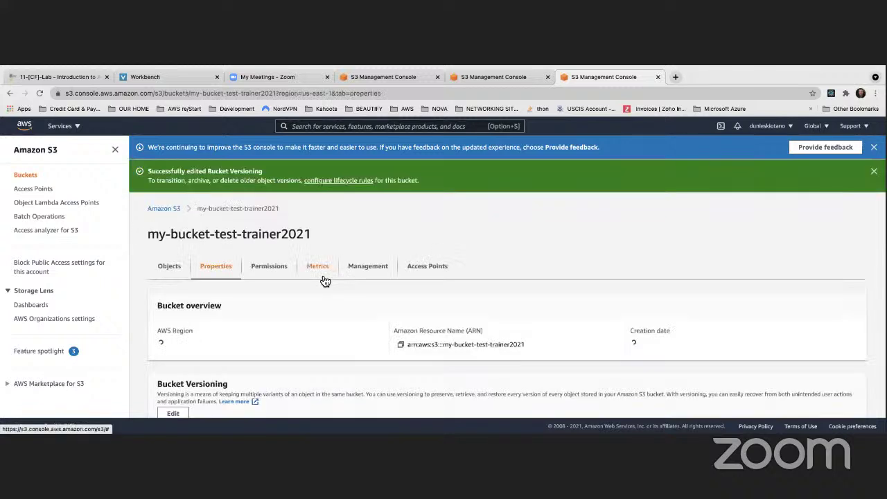
scroll(300, 274, down, 3)
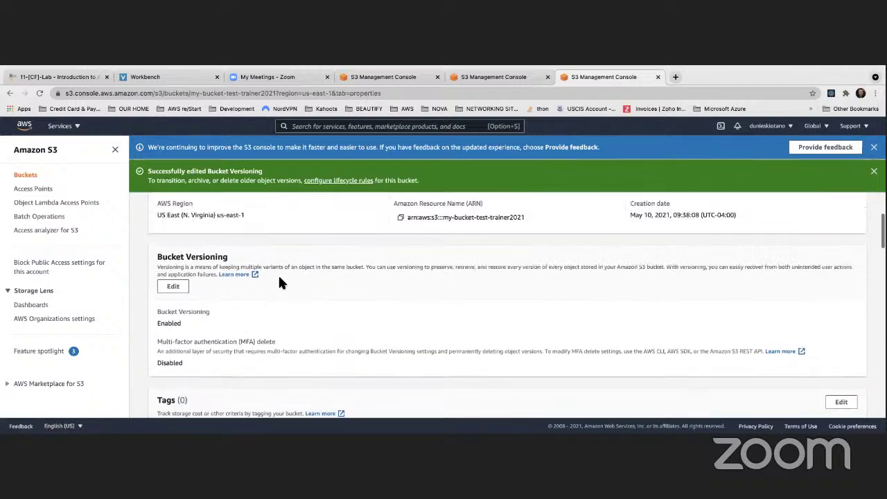
scroll(277, 280, up, 3)
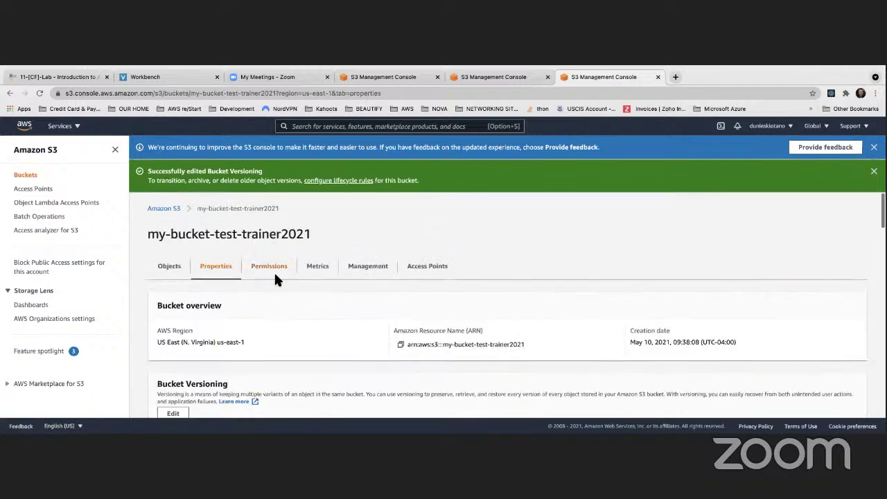
Step: Reopen the object list of my-bucket-test-trainer2021, show object versions to check both files' version IDs, and hide the versions again
click(26, 175)
click(242, 331)
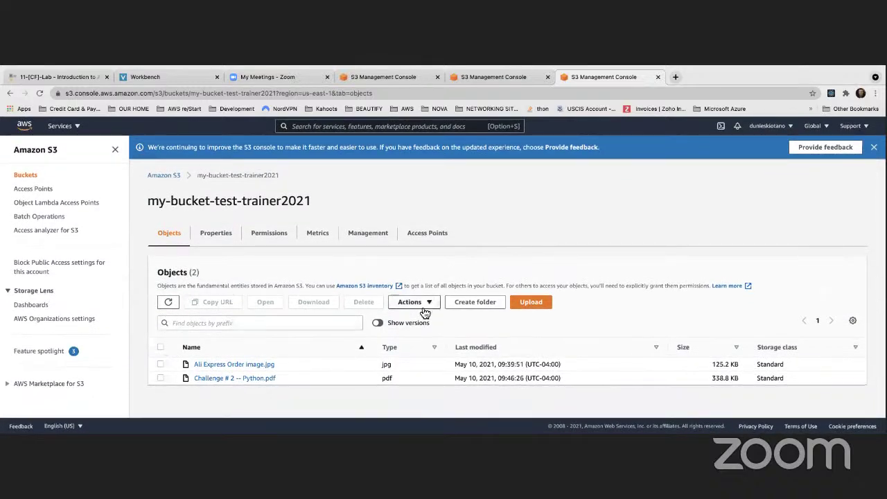
drag(430, 323, 381, 323)
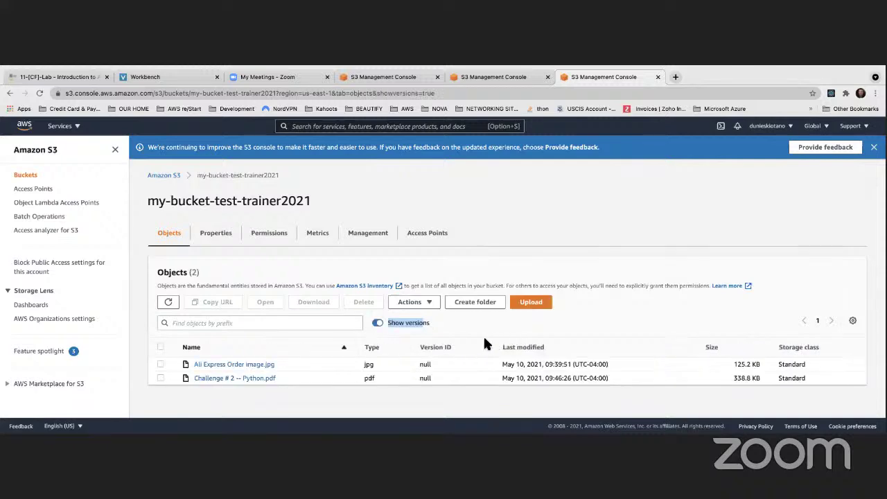
double_click(419, 363)
double_click(420, 378)
click(420, 365)
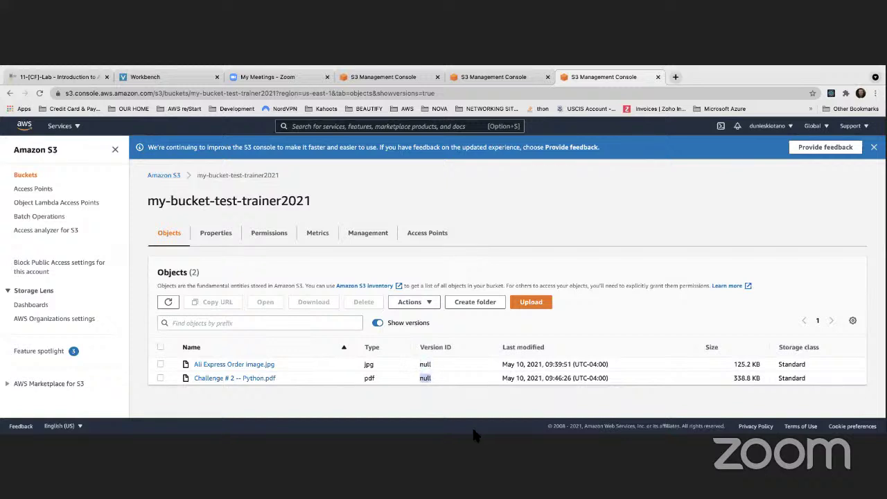
mouse_move(473, 433)
click(376, 323)
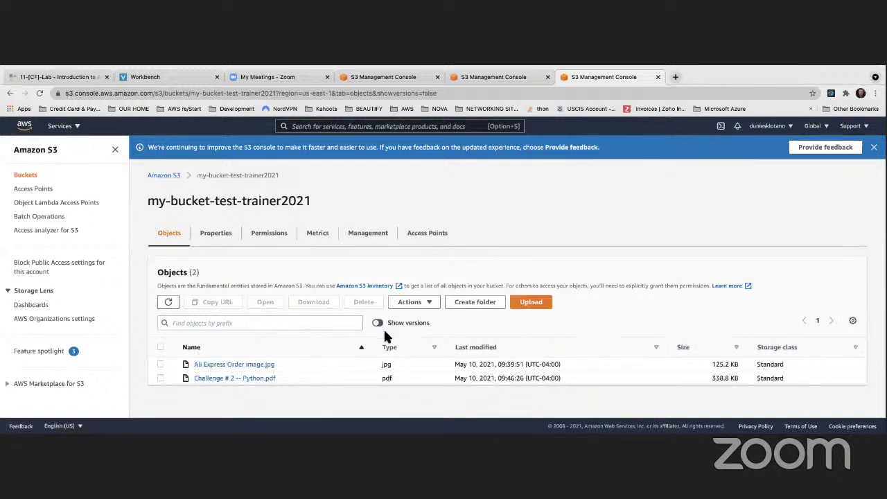
Step: Upload Ali Express Order image.jpg from the Desktop to my-bucket-test-trainer2021 again
click(547, 303)
scroll(199, 298, down, 2)
click(318, 215)
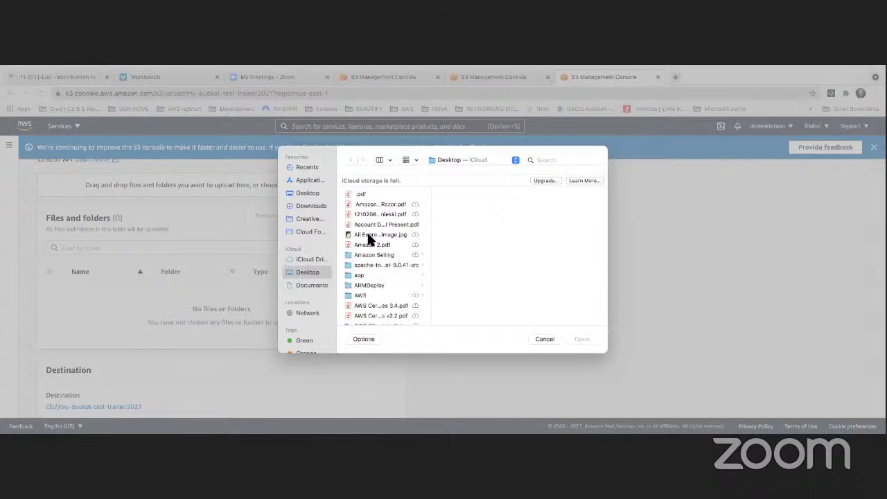
click(368, 235)
click(578, 339)
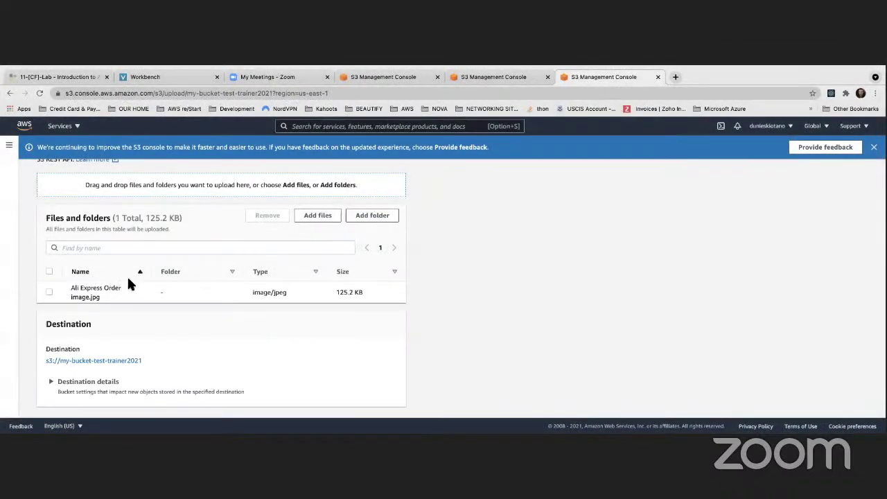
scroll(150, 277, down, 3)
click(385, 401)
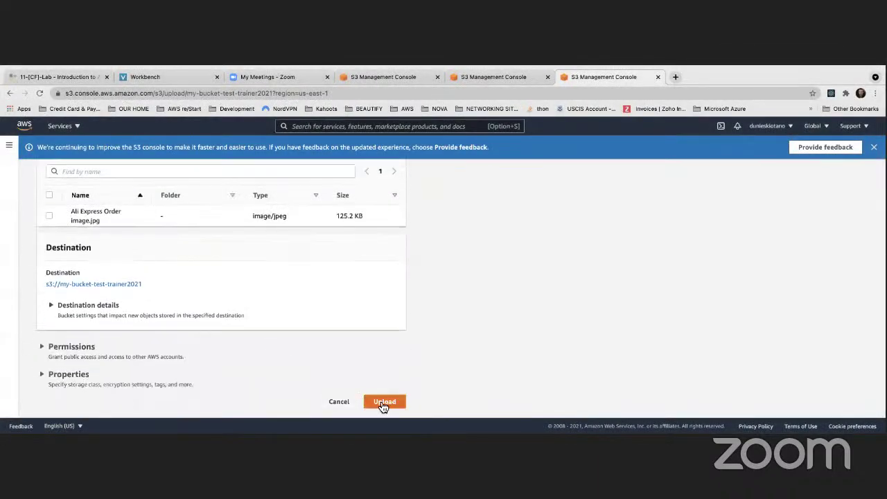
scroll(275, 354, down, 2)
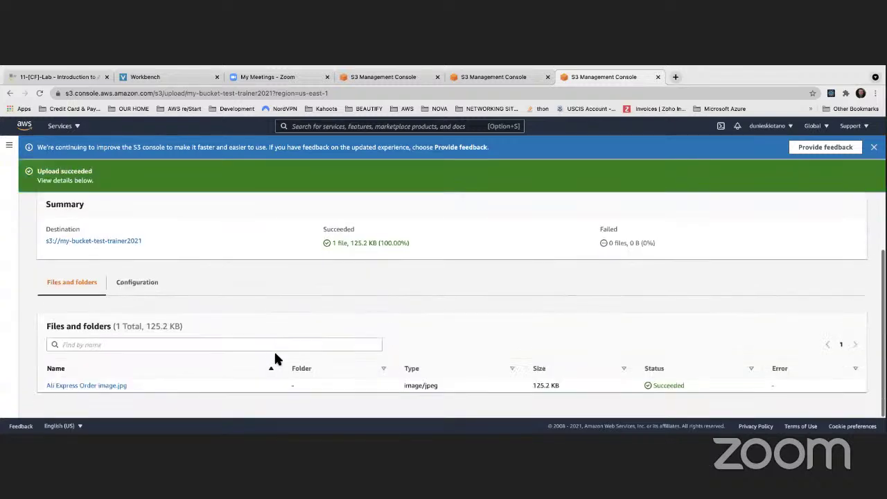
scroll(279, 353, up, 2)
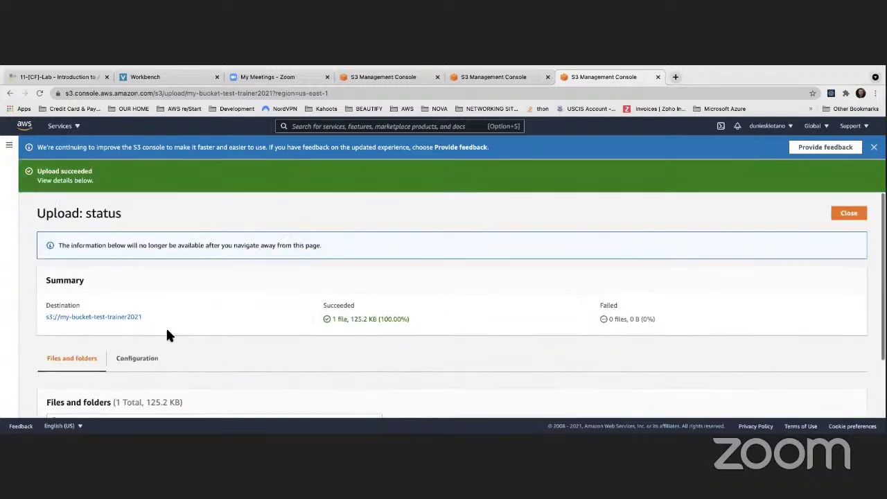
Step: Return to the bucket's object list, show object versions, and examine the version ID of the newest Ali Express Order image.jpg
click(131, 317)
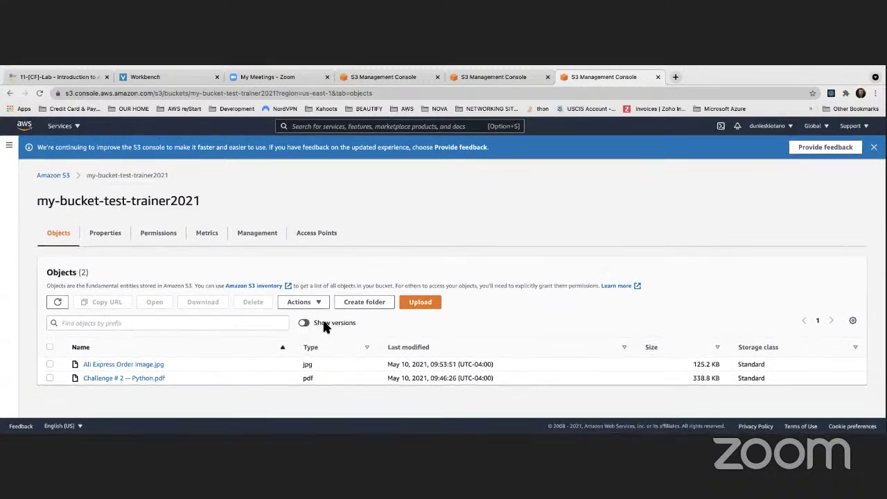
click(304, 322)
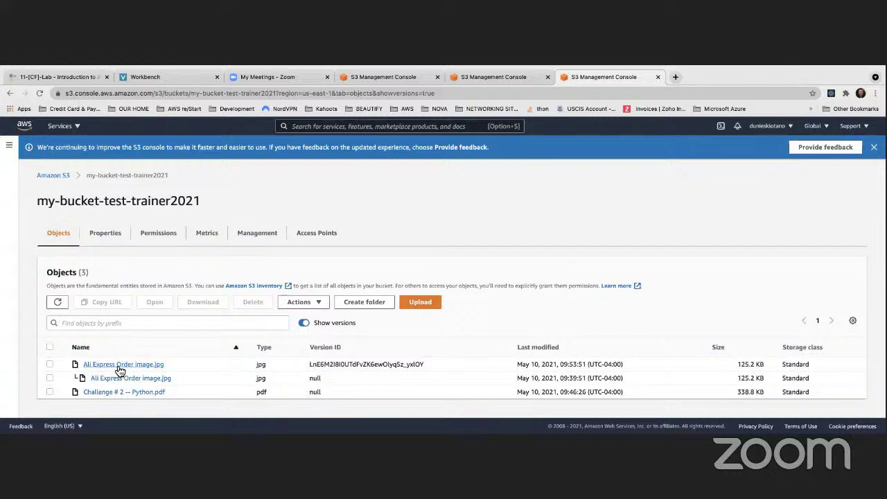
drag(304, 365, 424, 366)
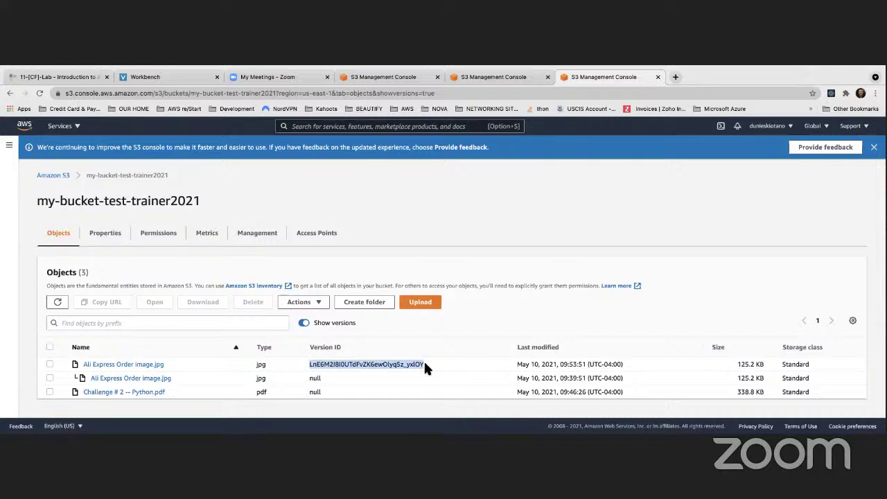
Step: Switch to the iTerm2 terminal, make it full screen with enlarged text, and clear its contents
mouse_move(639, 431)
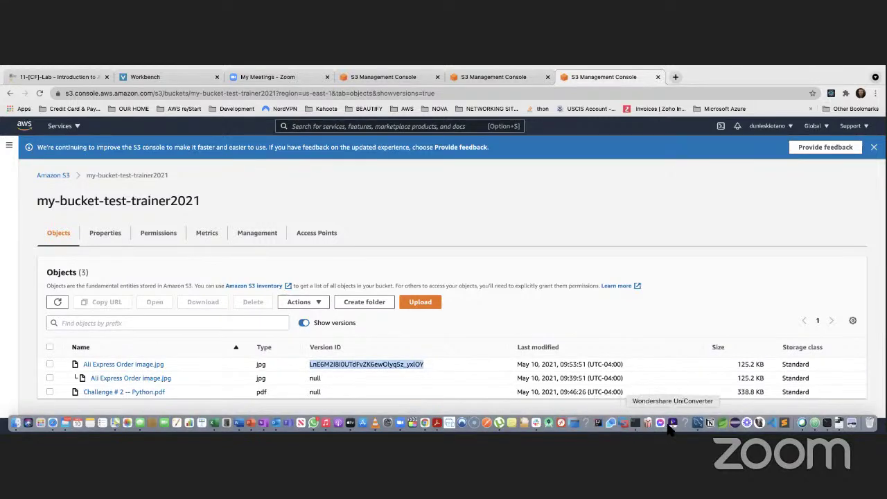
click(635, 423)
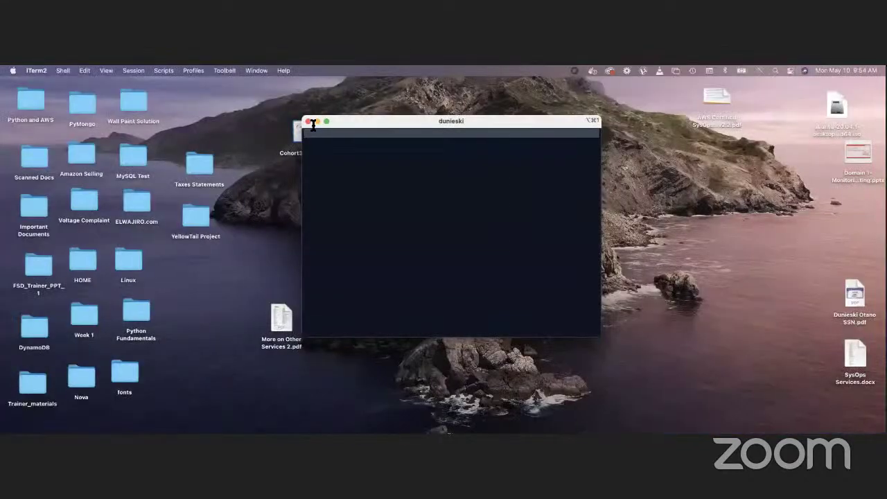
click(327, 122)
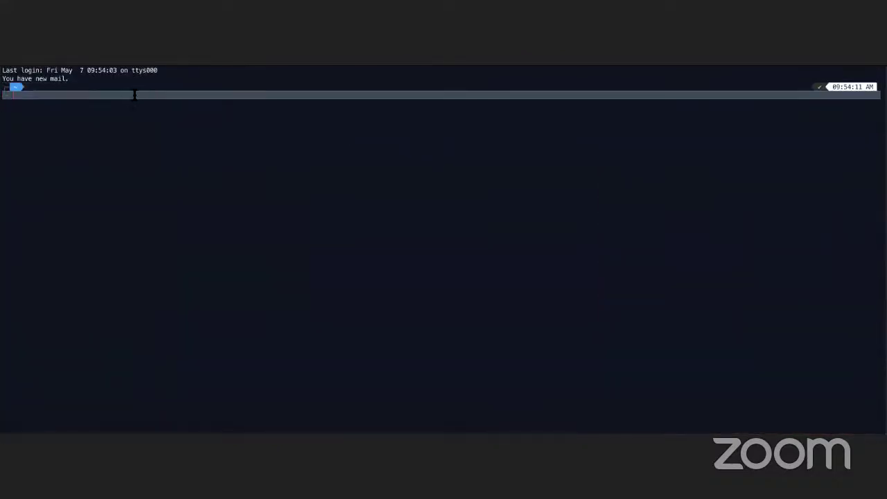
key(super+equal)
key(super+equal)
key(super+equal)
key(super+equal)
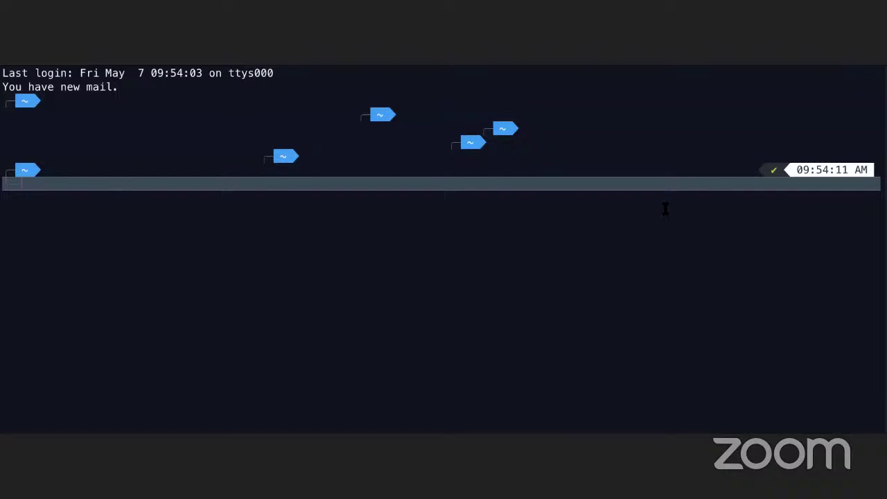
key(super+plus)
text(clear)
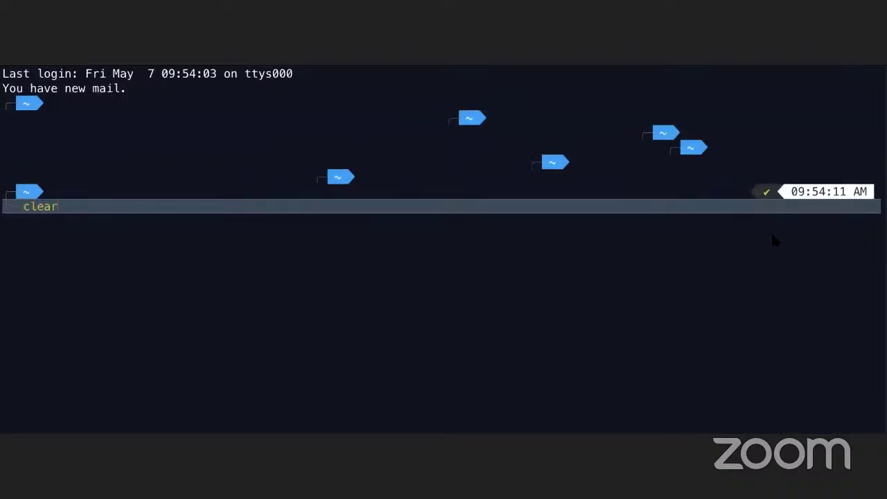
key(Return)
Step: Change to the Desktop directory and create a file named versioning-test.txt in nano
text(cd De)
key(Tab)
key(Return)
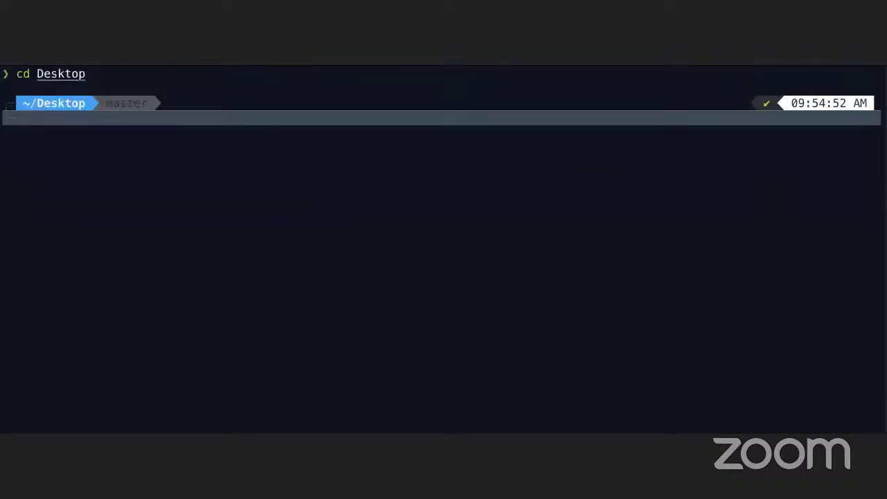
text(nano ver)
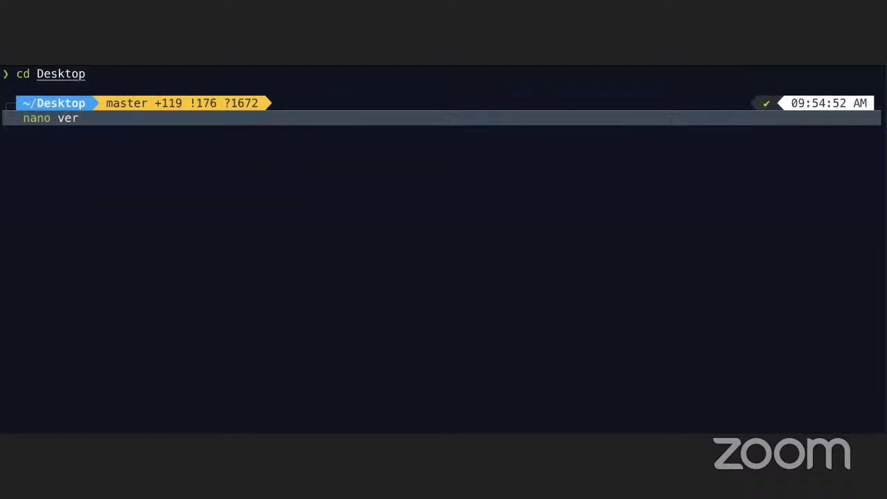
key(Tab)
key(BackSpace)
key(BackSpace)
key(BackSpace)
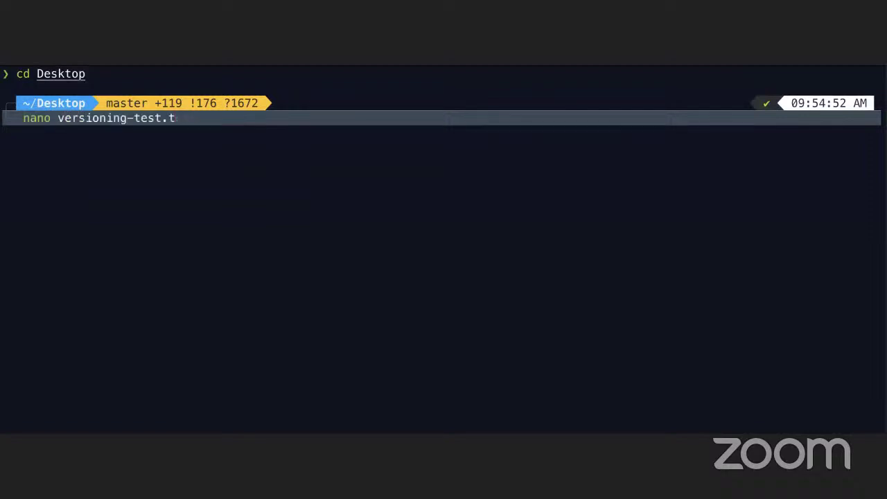
text(xt)
key(Return)
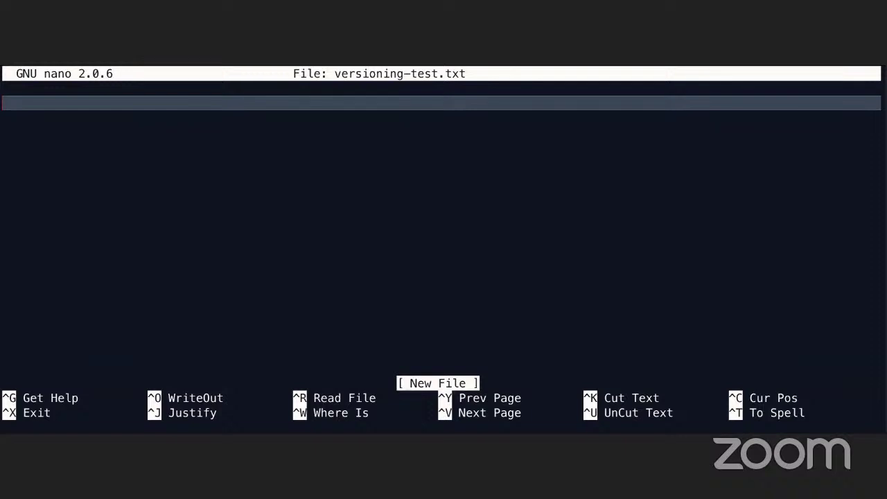
Step: Enter the line "I am testing versioning in an AWS S3 bucket" in versioning-test.txt
text(I am testi)
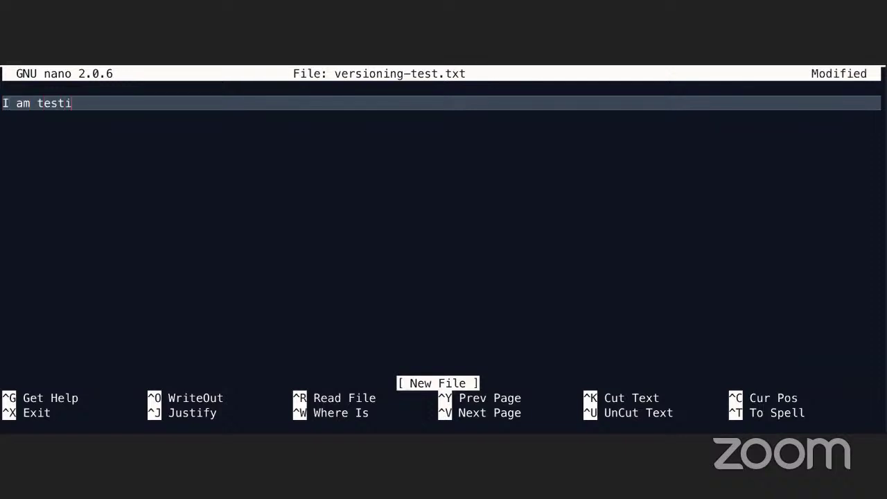
text(ng versioning)
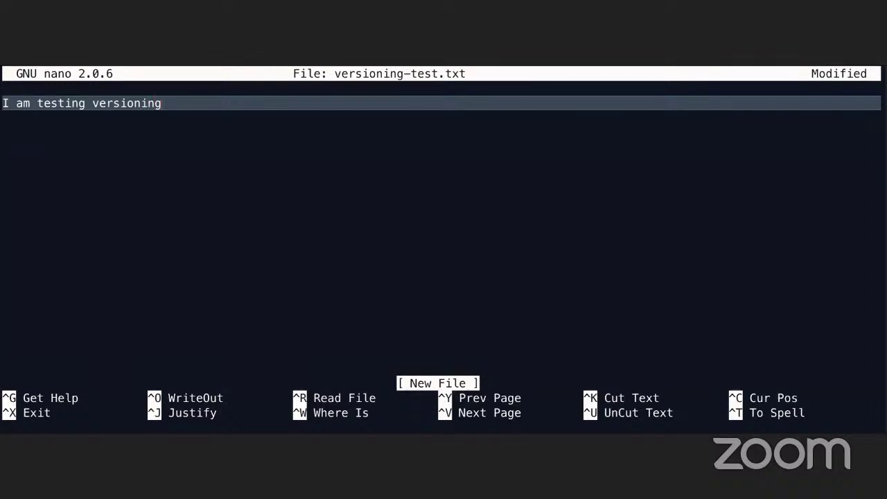
text( in aw)
key(BackSpace)
text(n an AWS)
key(BackSpace)
key(BackSpace)
key(BackSpace)
text(AWS s3)
key(BackSpace)
key(BackSpace)
text(s)
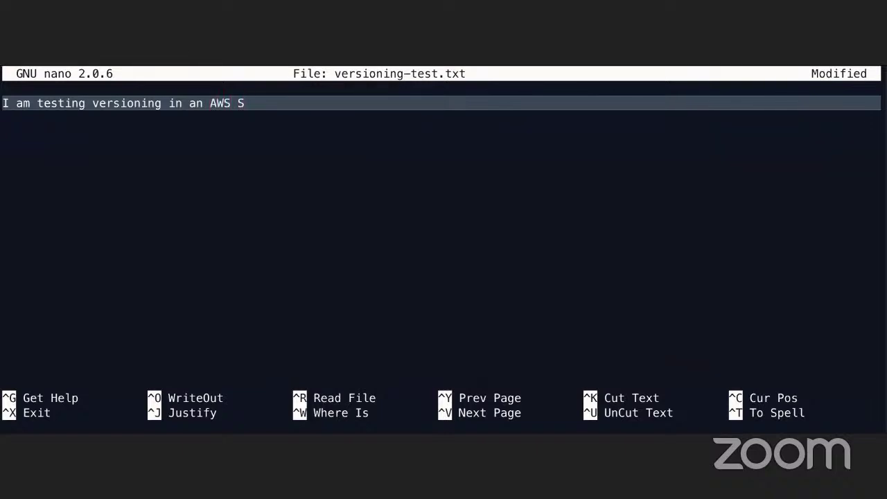
text(3 bucket)
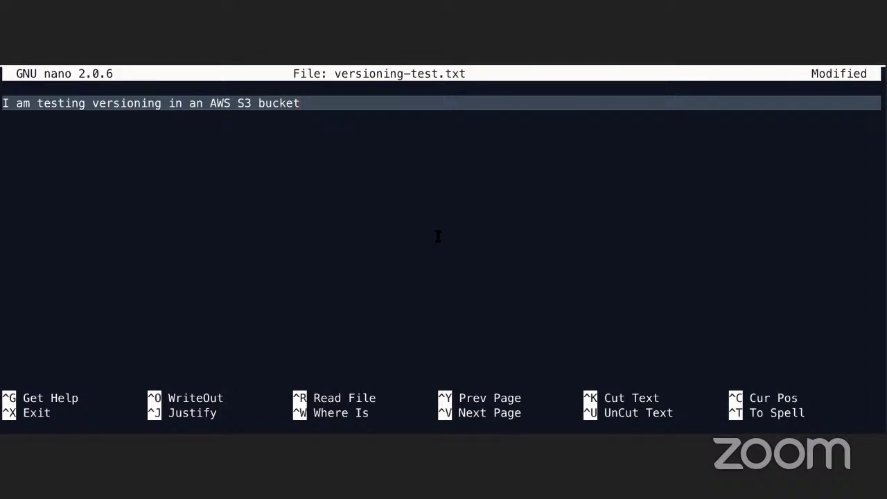
Step: Save versioning-test.txt under its existing name and exit nano
key(ctrl+o)
key(Return)
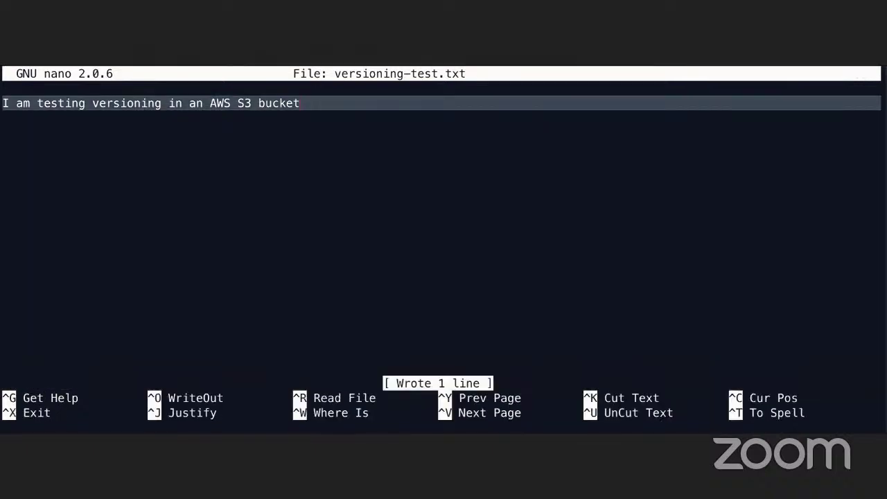
key(ctrl+x)
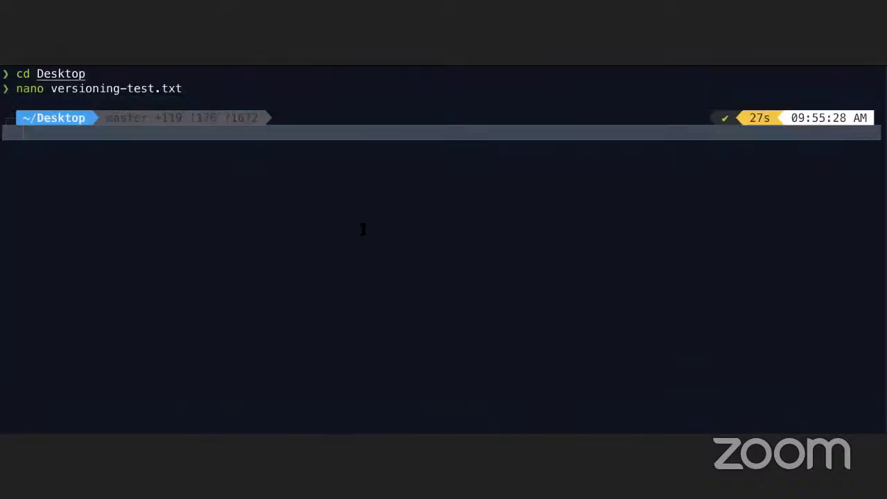
Step: Switch to the S3 console in the browser and upload versioning-test.txt from the Desktop to my-bucket-test-trainer2021
key(ctrl+Right)
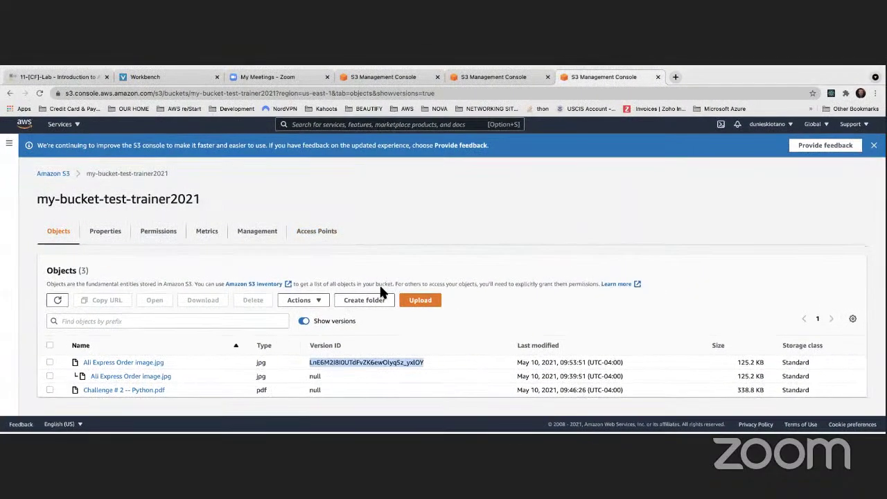
click(420, 302)
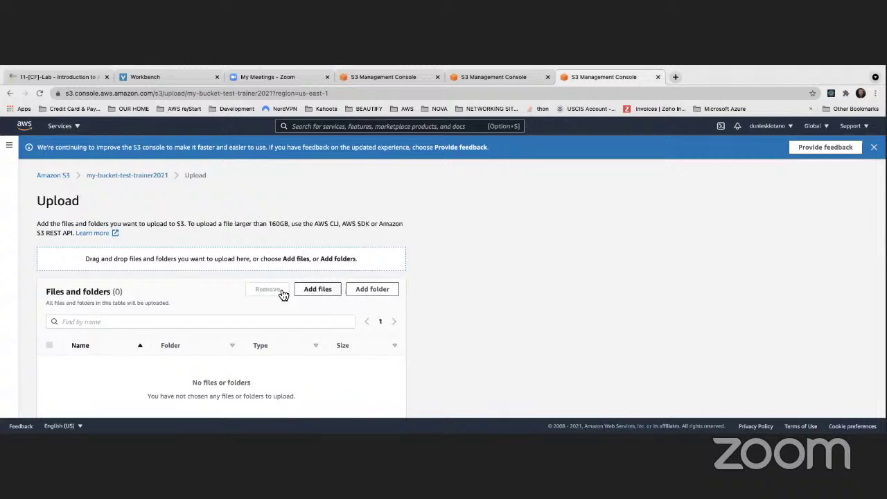
scroll(378, 281, down, 5)
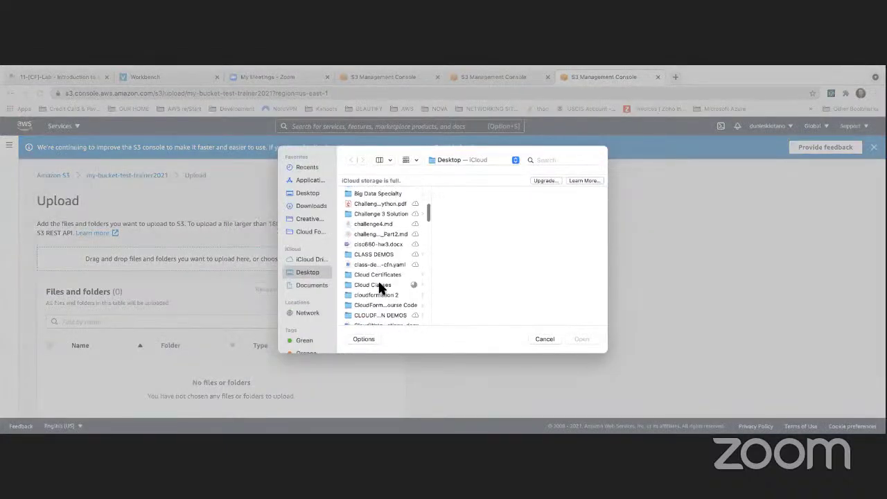
scroll(377, 279, down, 15)
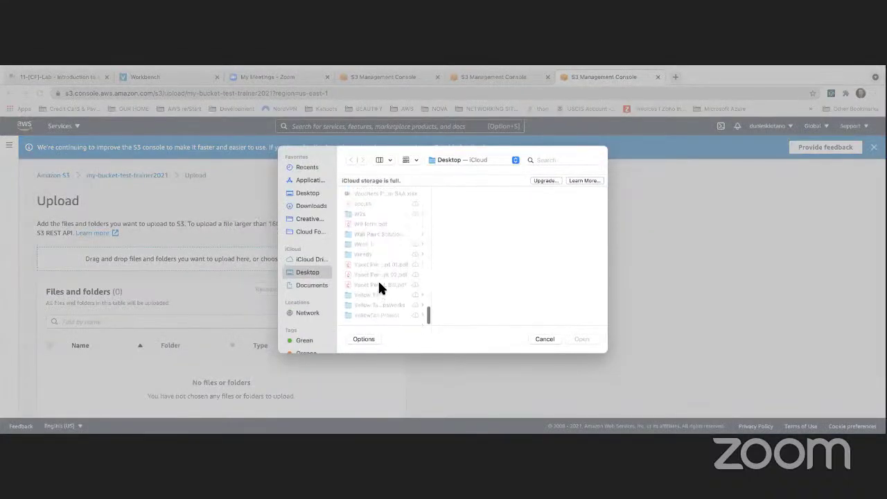
scroll(365, 243, up, 3)
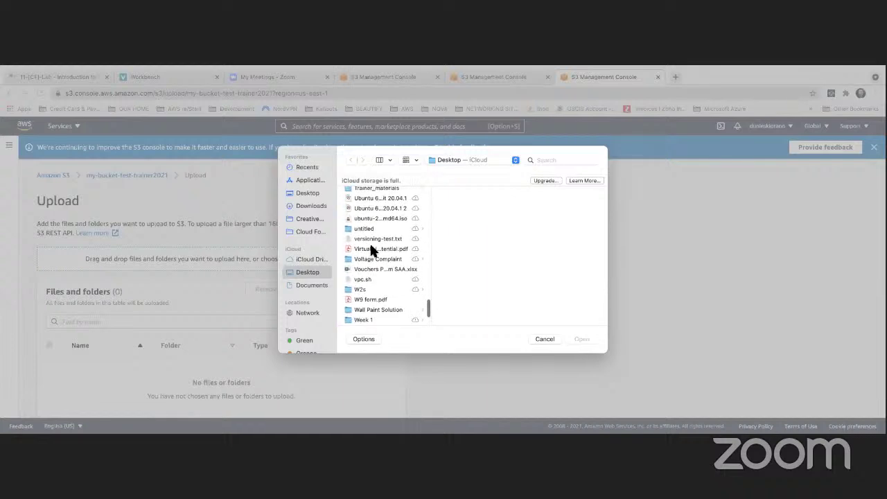
click(365, 239)
click(581, 339)
scroll(215, 257, down, 3)
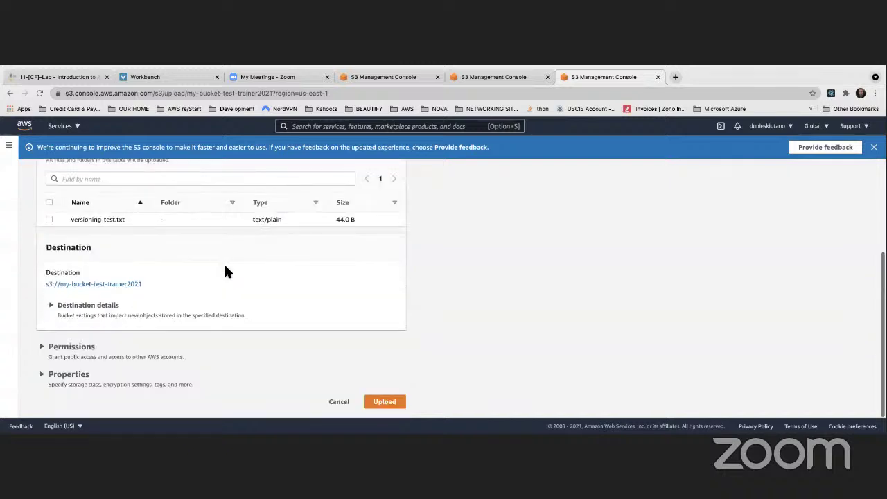
click(385, 402)
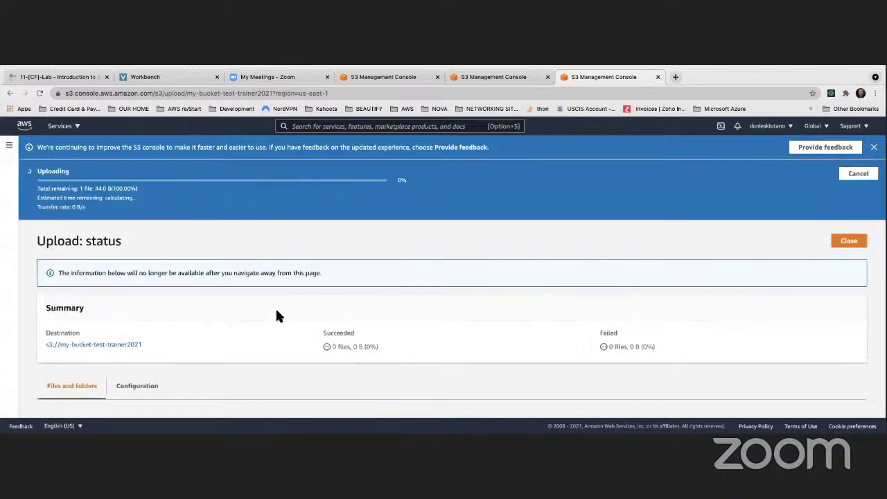
scroll(277, 308, down, 2)
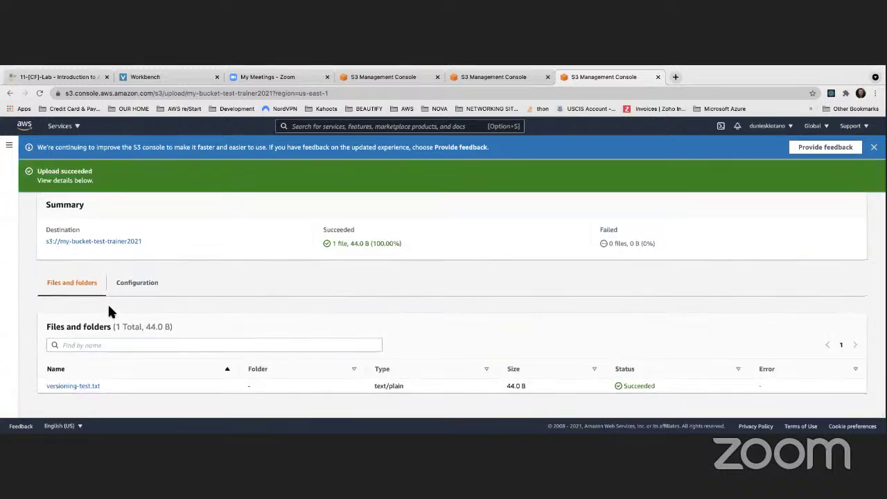
Step: Return to the bucket's object list and compare it with object versions shown and hidden, leaving versions shown
scroll(104, 308, up, 2)
click(99, 318)
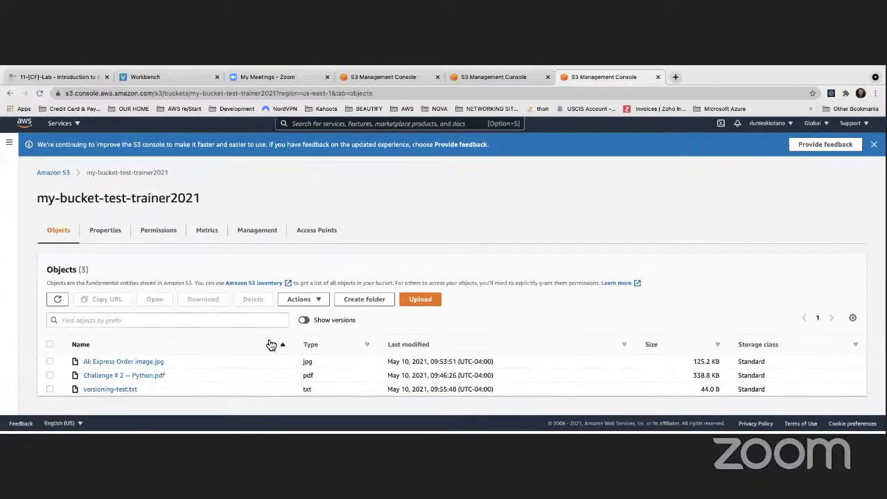
click(304, 323)
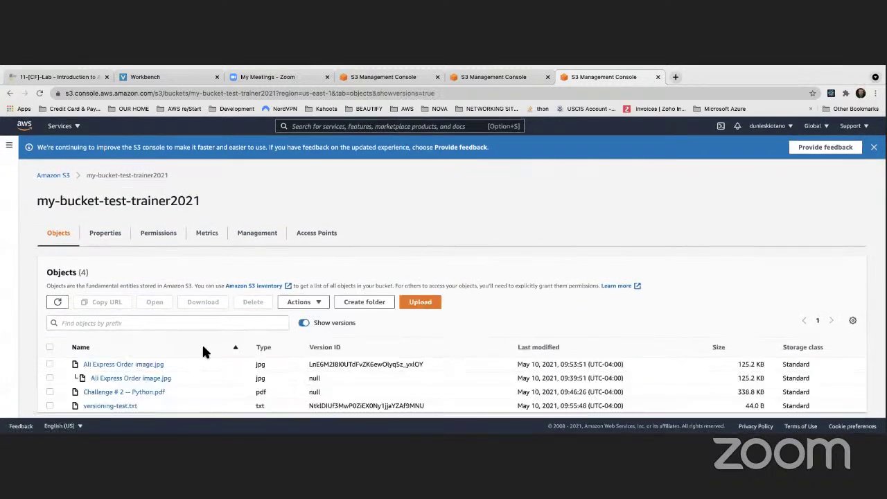
scroll(202, 343, down, 1)
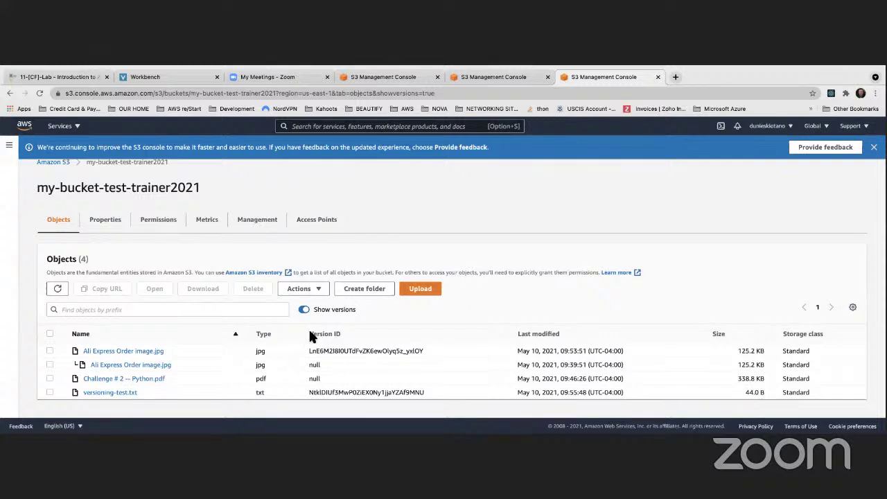
click(304, 309)
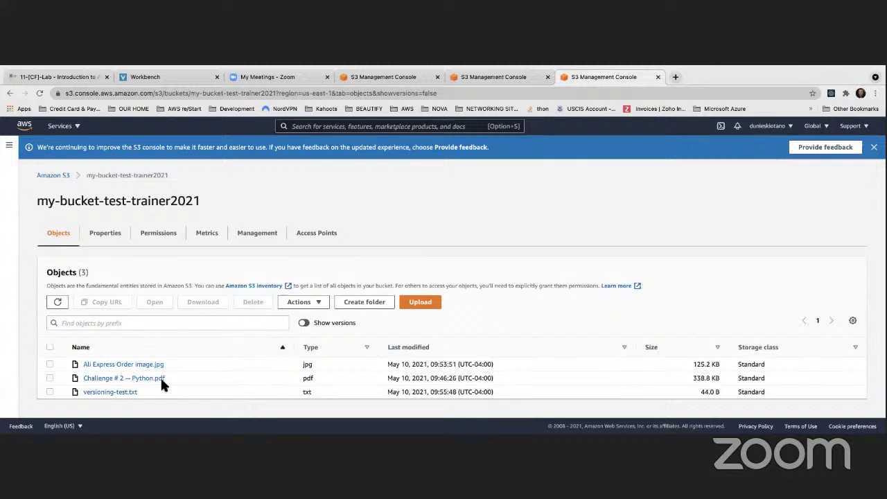
click(304, 322)
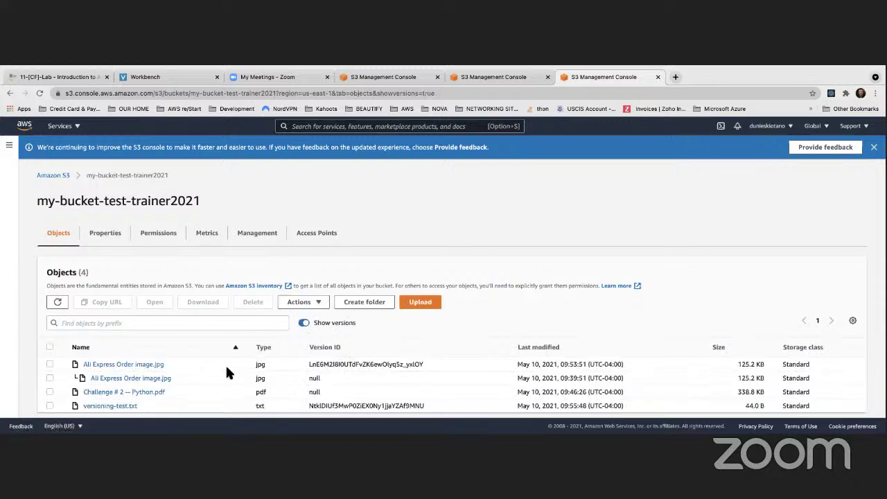
scroll(225, 372, down, 1)
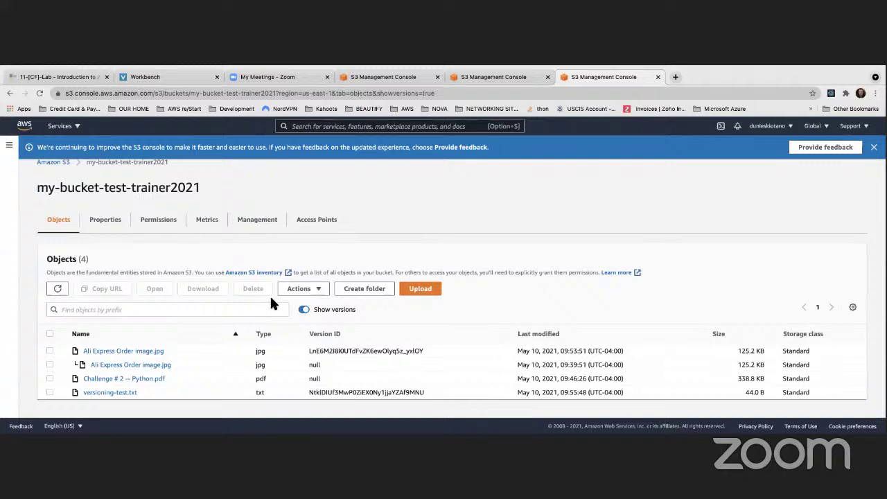
Step: Switch to the terminal, reopen versioning-test.txt in nano, and add the second line "This is so cool. I like it!"
key(ctrl+Left)
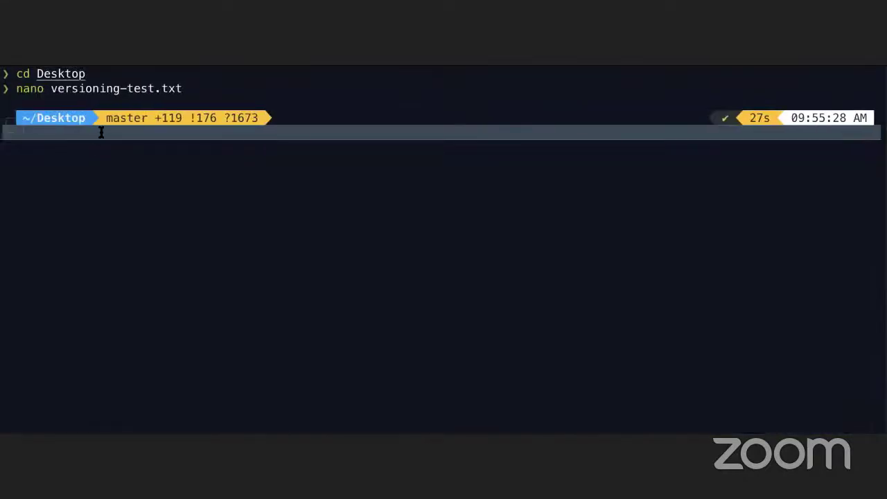
key(Up)
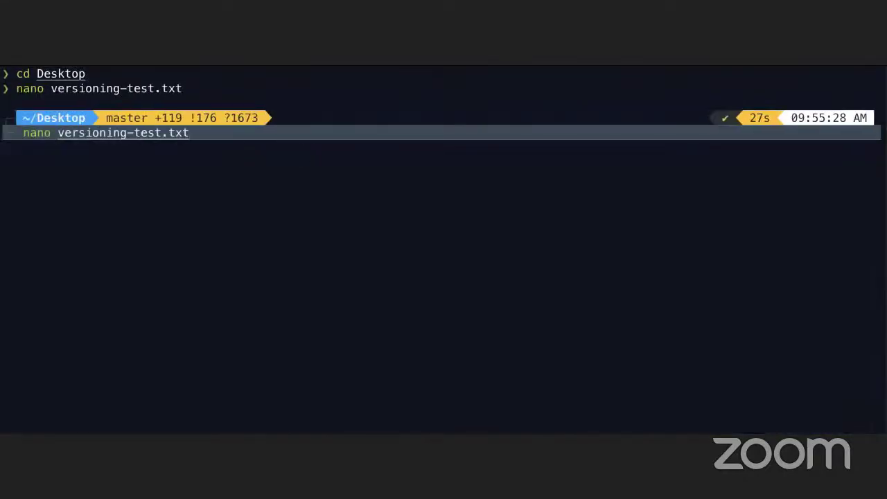
key(Return)
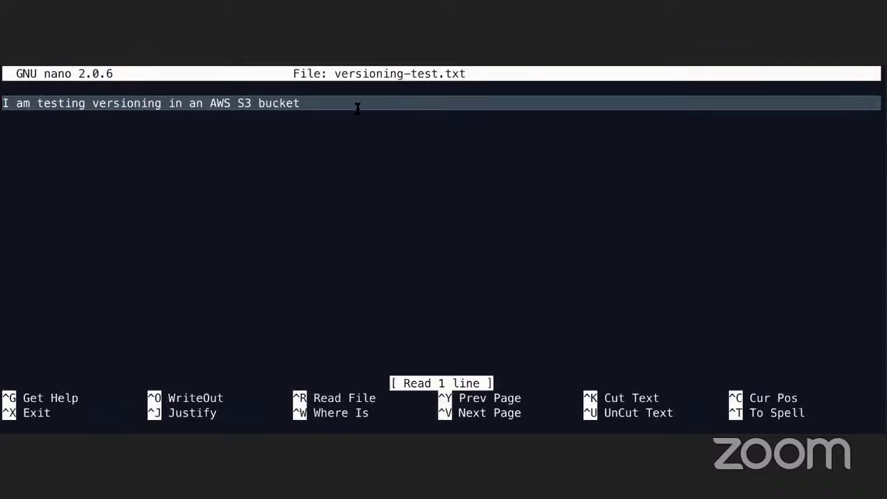
key(Down)
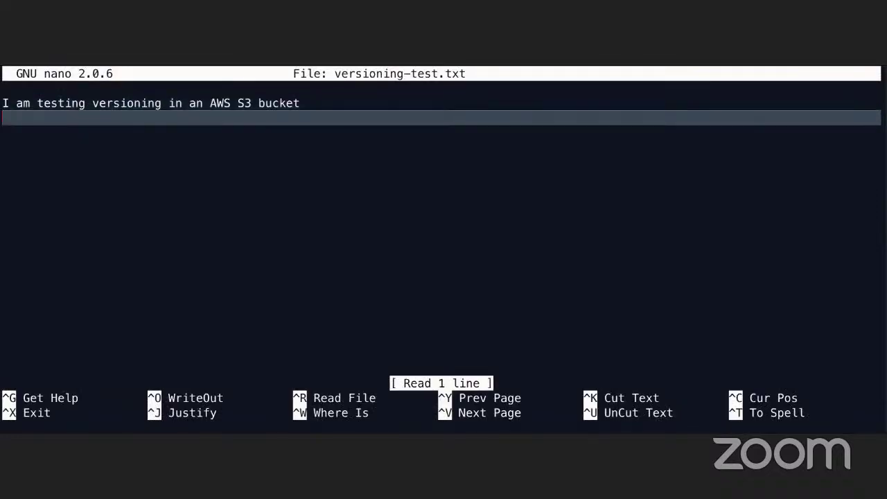
text(This is son coo)
key(BackSpace)
key(BackSpace)
key(BackSpace)
key(BackSpace)
key(BackSpace)
text(cool)
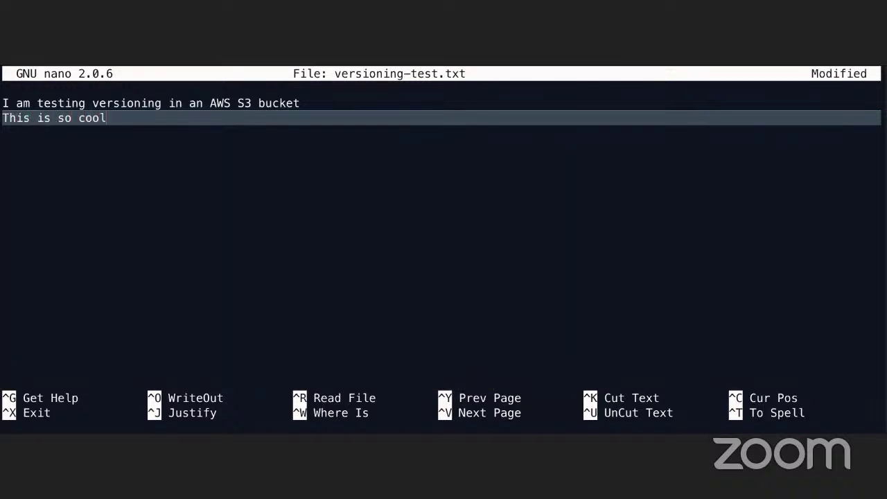
text(. I like it!)
Step: Save the edited versioning-test.txt under the same name and close the editor
key(ctrl+o)
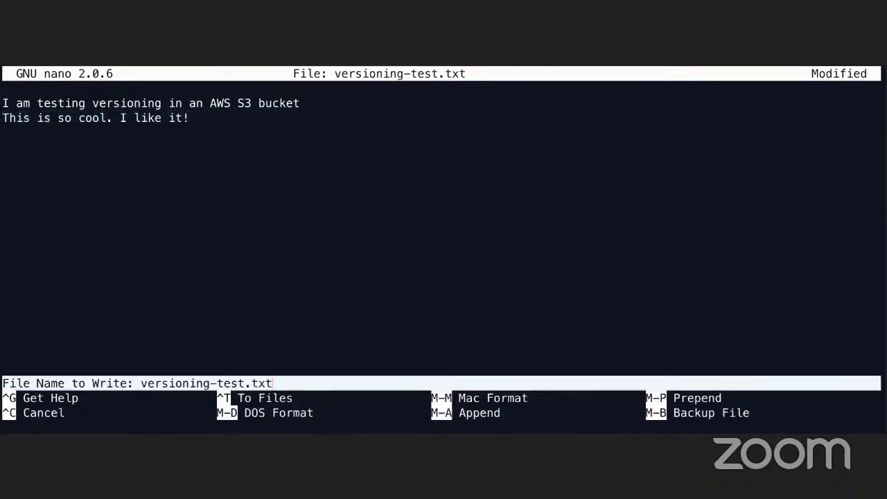
key(Return)
key(ctrl+x)
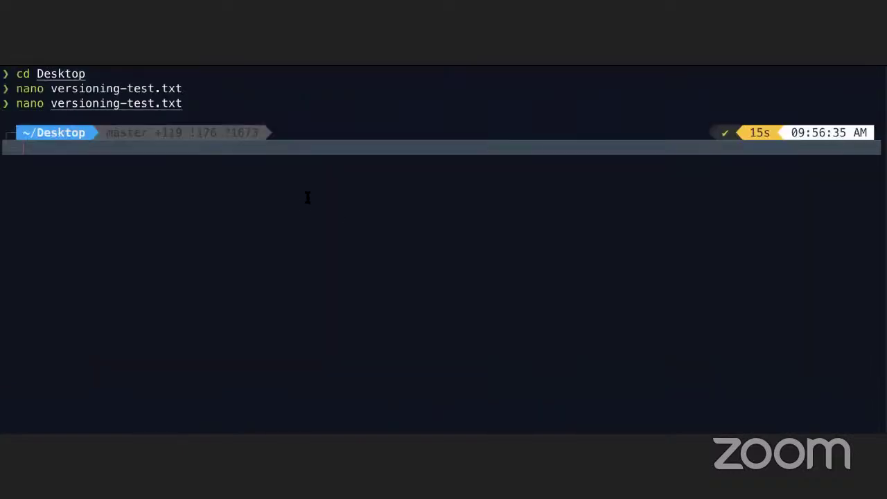
Step: Switch to the S3 console, upload the edited versioning-test.txt from the Desktop to my-bucket-test-trainer2021, and return to the bucket's object list
key(super+Tab)
click(423, 288)
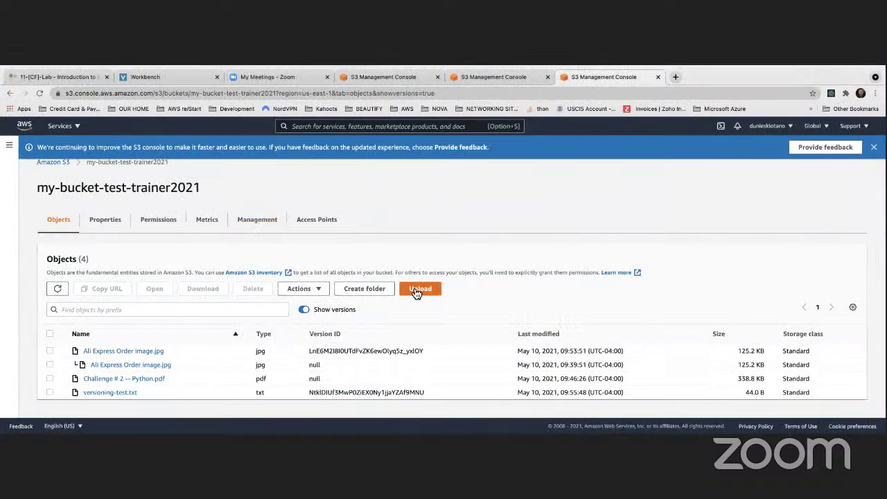
scroll(148, 315, down, 3)
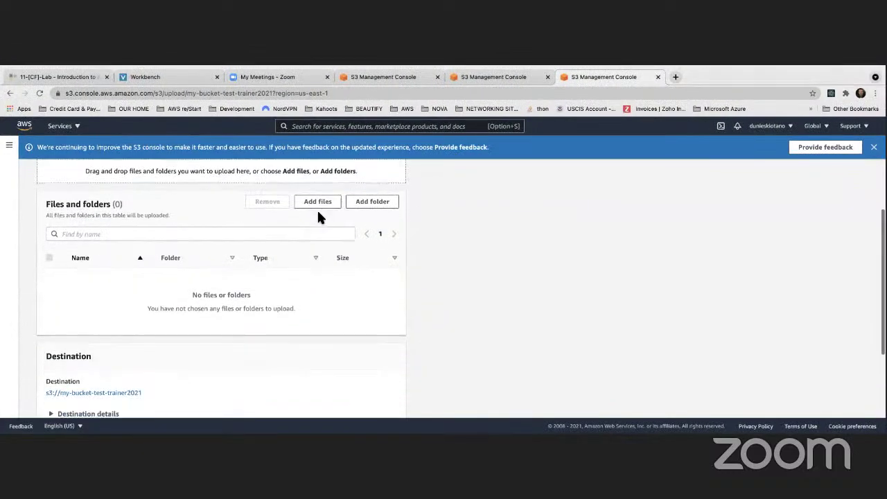
click(317, 201)
scroll(366, 285, down, 10)
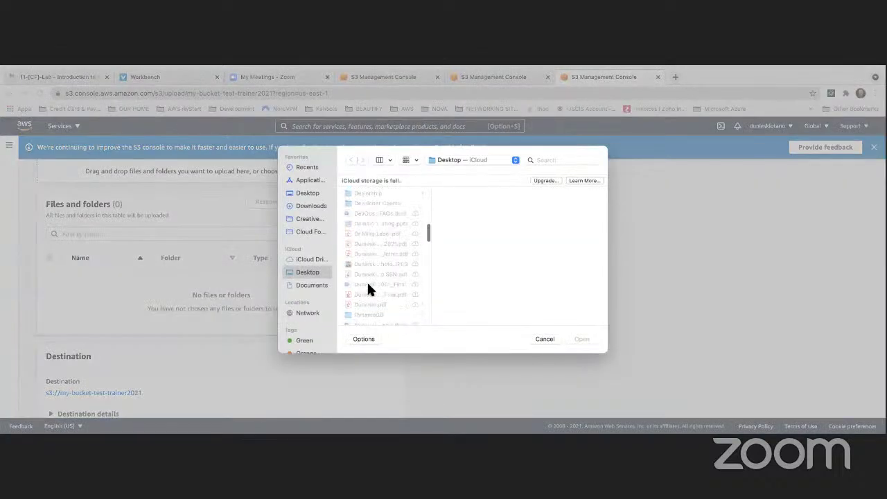
scroll(367, 288, up, 4)
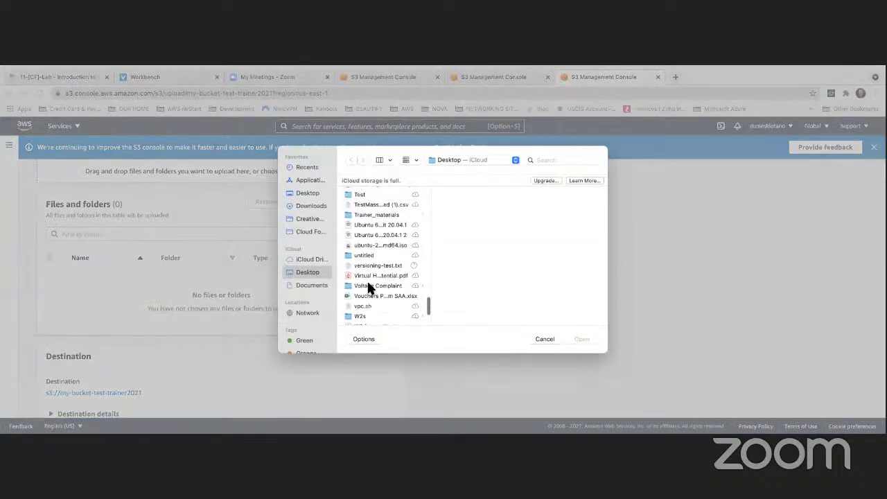
click(366, 266)
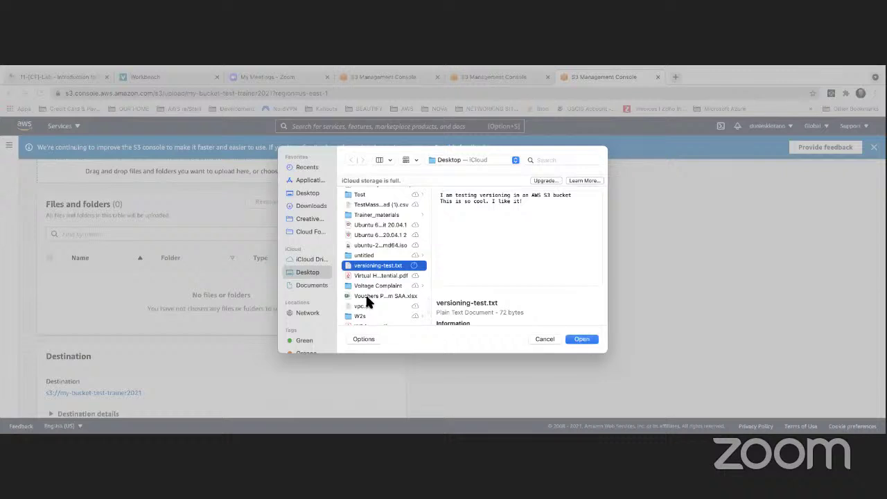
click(585, 340)
scroll(284, 290, down, 2)
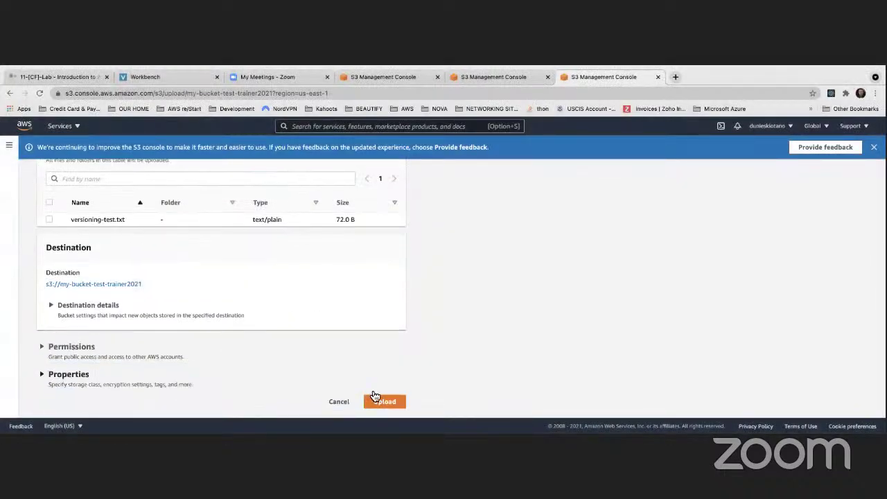
scroll(156, 293, down, 3)
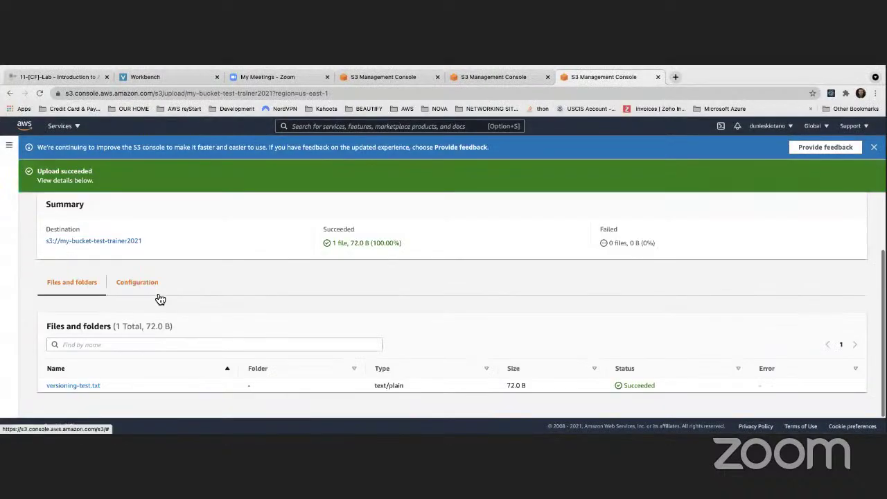
scroll(83, 316, up, 1)
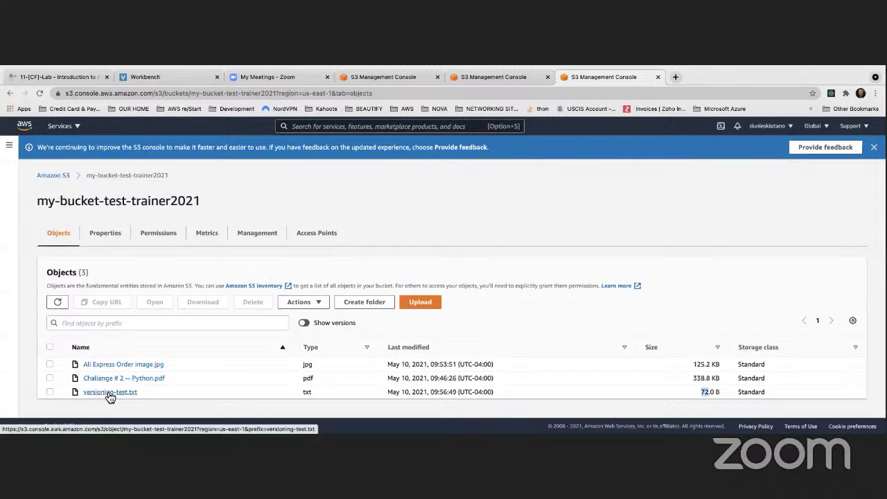
Step: Show the object versions in the bucket and compare the version IDs of the two versioning-test.txt entries
click(303, 323)
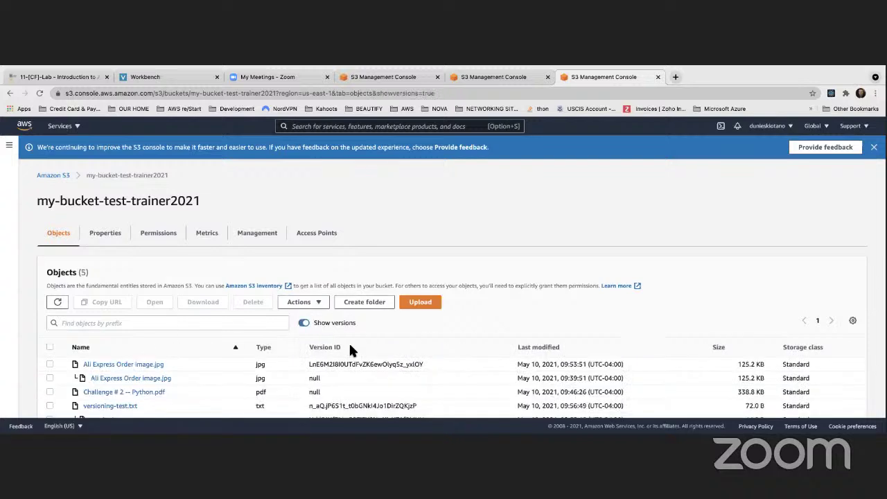
scroll(349, 342, down, 1)
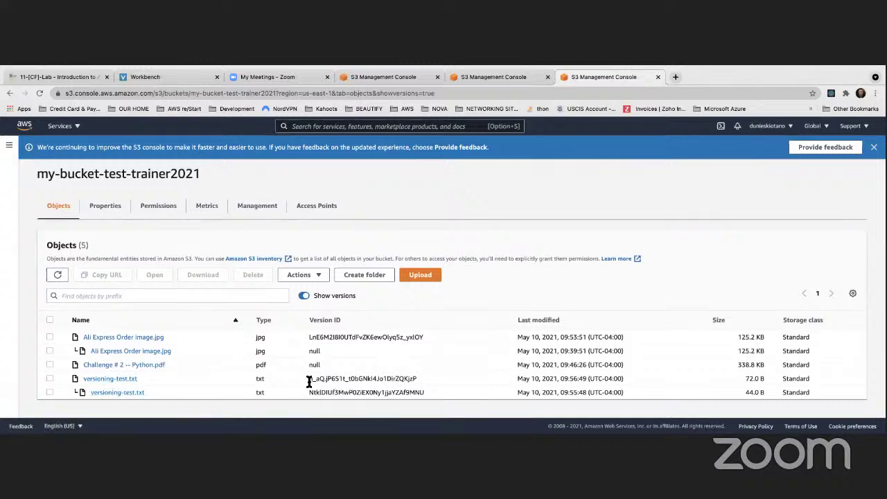
drag(309, 378, 419, 380)
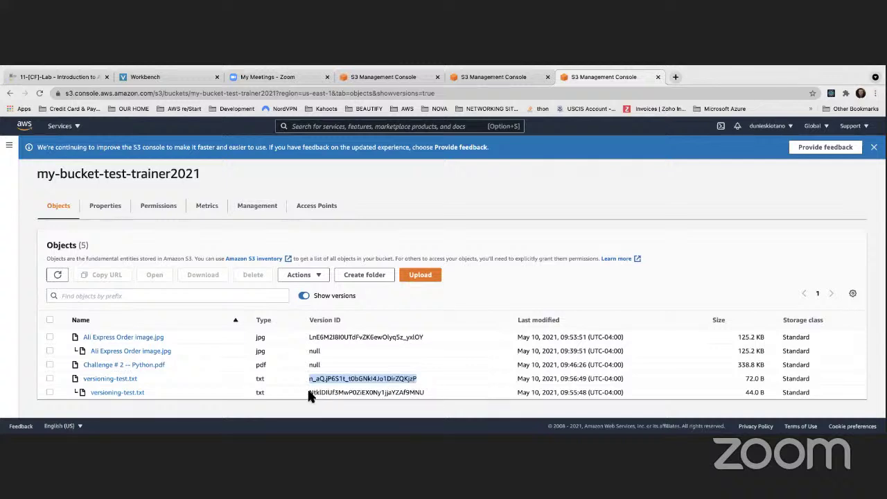
drag(309, 392, 423, 393)
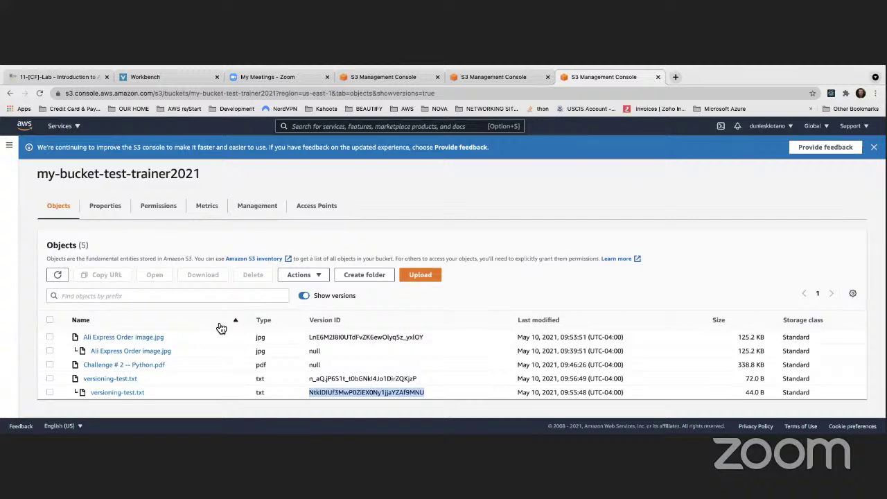
Step: Switch to the terminal, reopen versioning-test.txt in nano, and add the third line "I am so hyped!"
key(ctrl+Right)
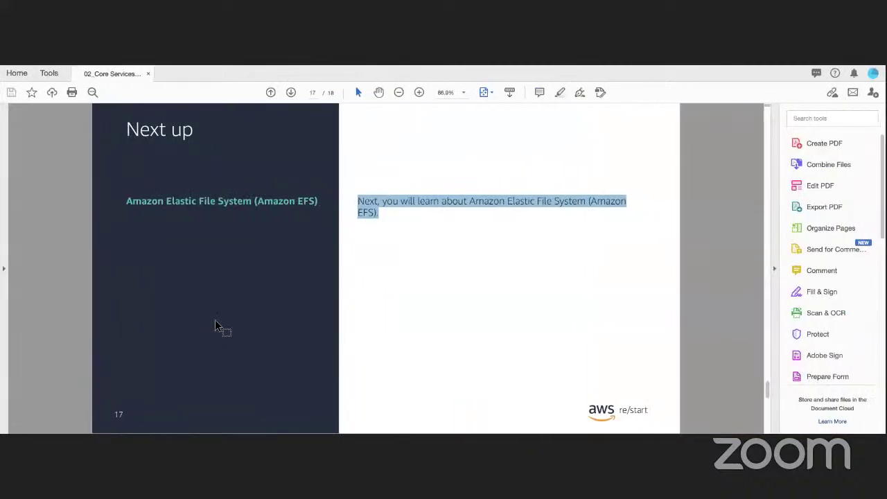
key(ctrl+Left)
key(ctrl+Left)
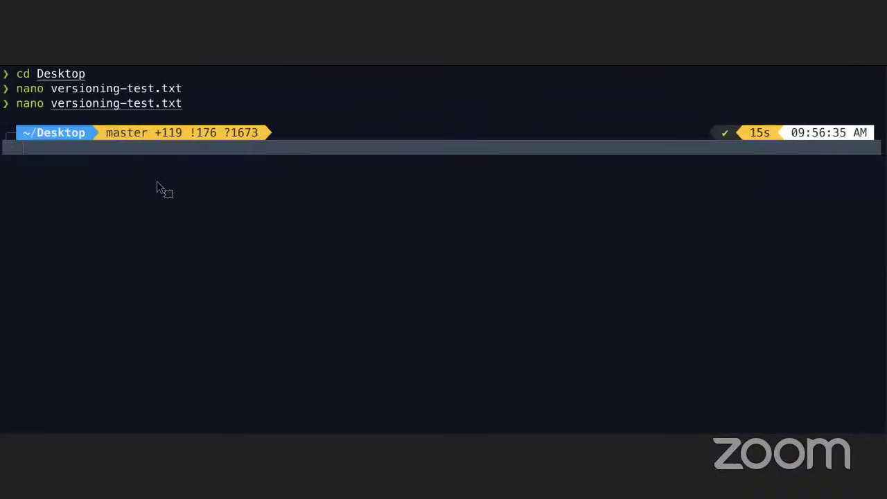
key(Up)
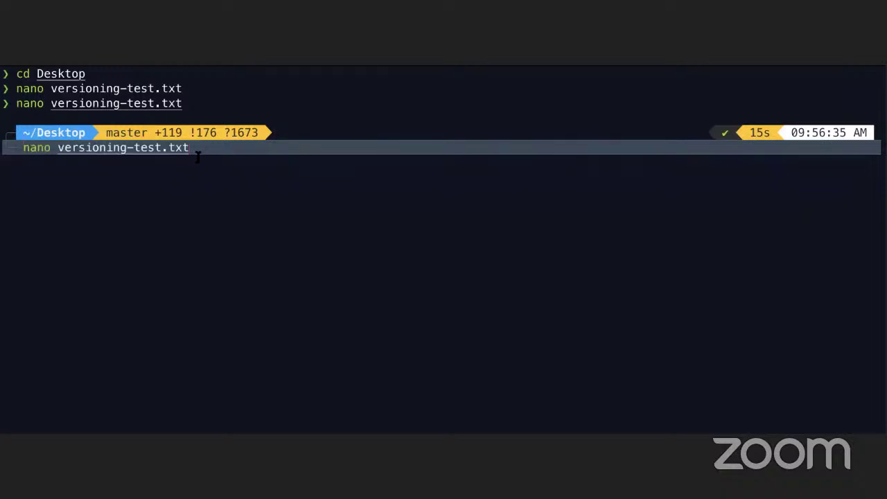
key(Return)
key(Down)
key(Down)
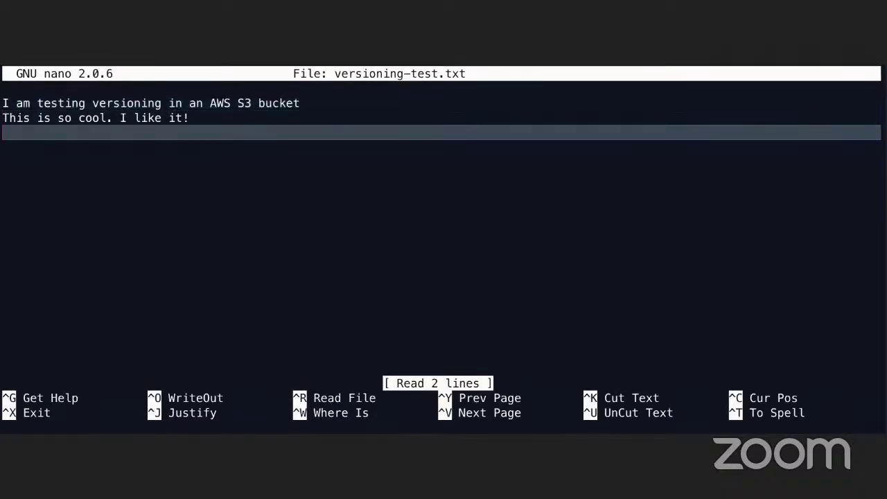
text(I am so hyped!)
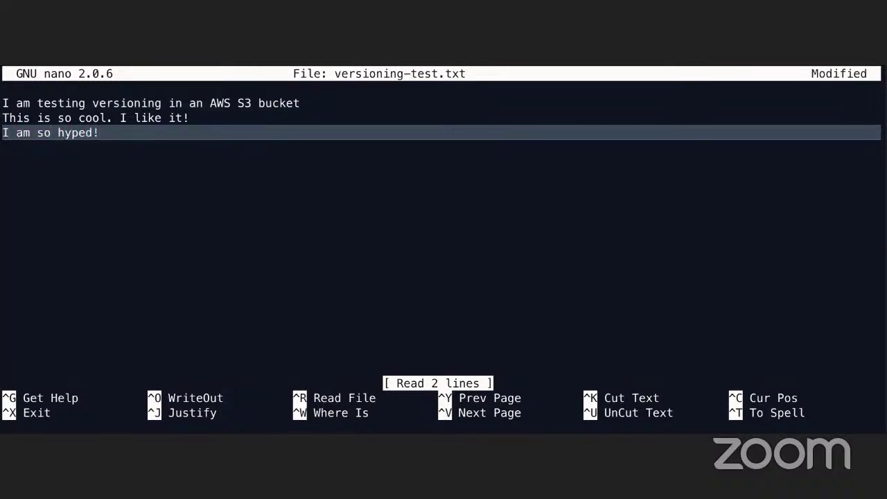
Step: Save versioning-test.txt with its third line under the same name and exit nano
key(ctrl+o)
key(Return)
key(ctrl+x)
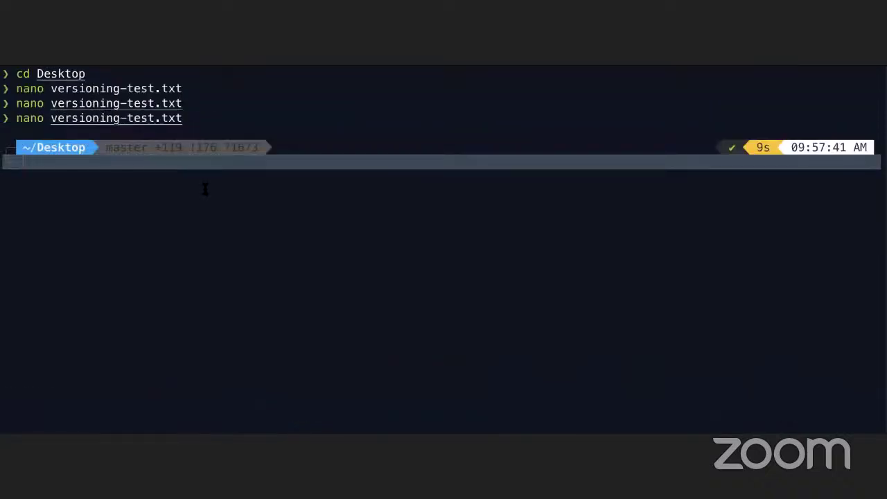
Step: Switch to the S3 console, upload the updated versioning-test.txt from the Desktop to my-bucket-test-trainer2021, and return to the bucket's object list
key(super+Tab)
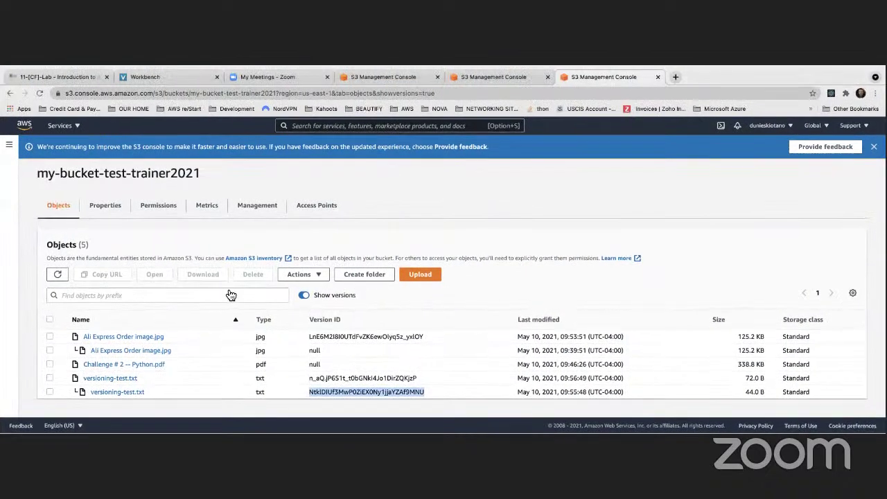
click(412, 275)
scroll(222, 270, down, 1)
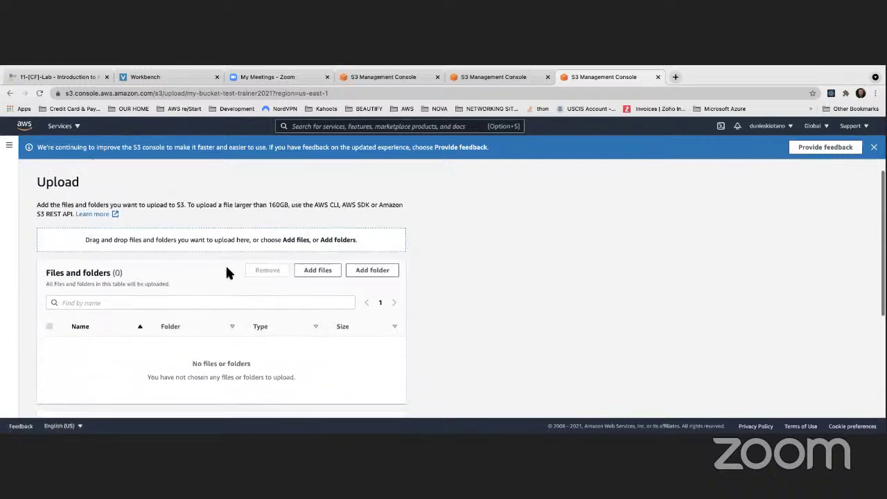
click(316, 267)
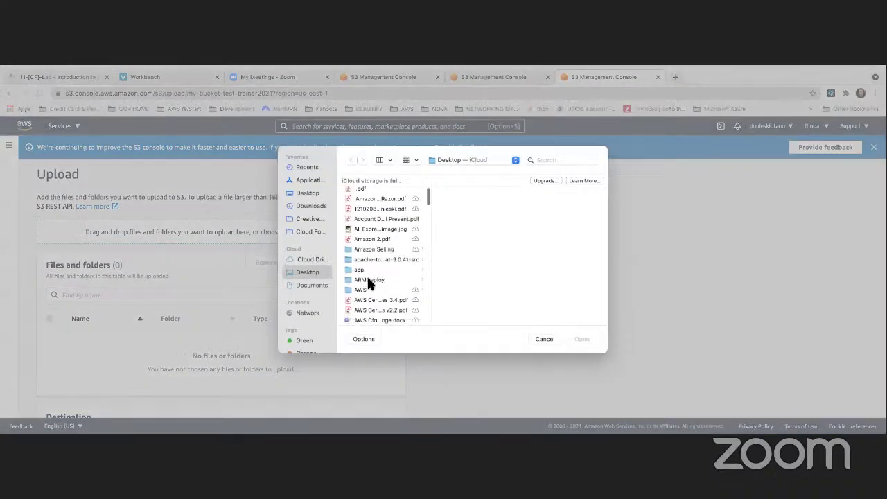
scroll(368, 282, down, 10)
scroll(368, 281, down, 15)
scroll(376, 277, down, 3)
click(400, 237)
click(577, 339)
scroll(279, 311, down, 4)
click(384, 401)
click(127, 322)
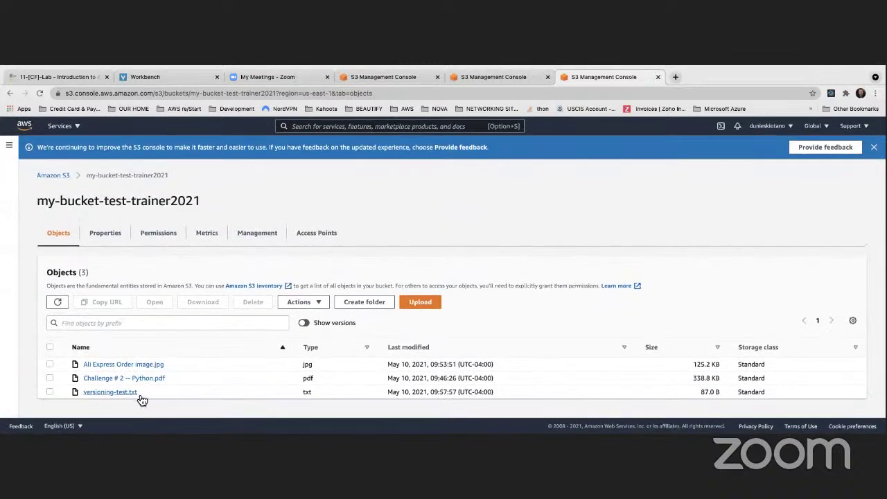
Step: Check the size of versioning-test.txt, then show object versions and examine the version ID of Challenge # 2 -- Python.pdf
double_click(704, 392)
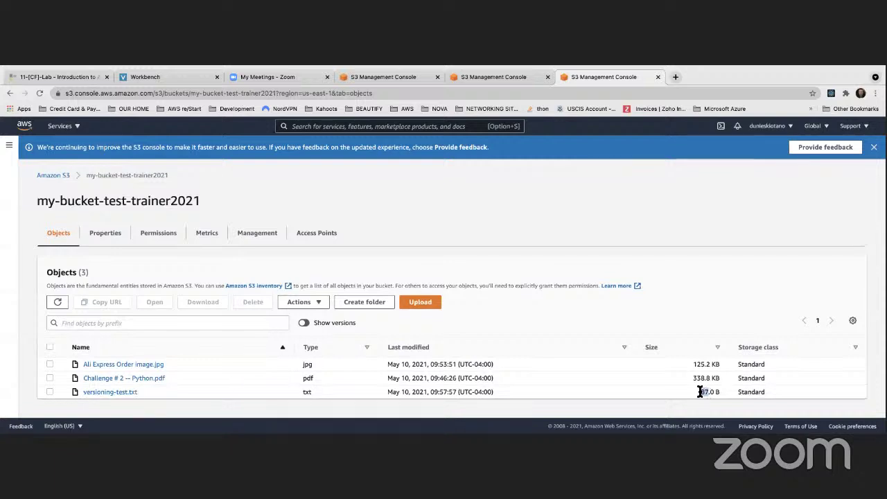
click(305, 324)
scroll(303, 325, down, 1)
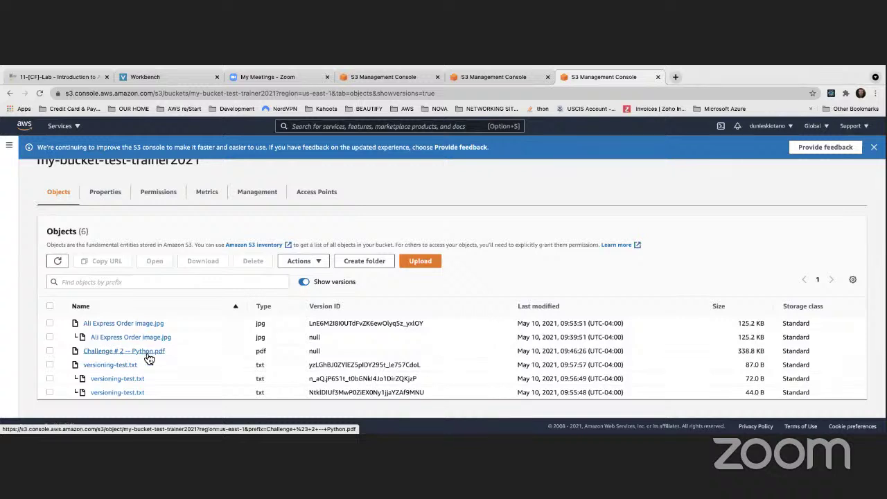
double_click(311, 351)
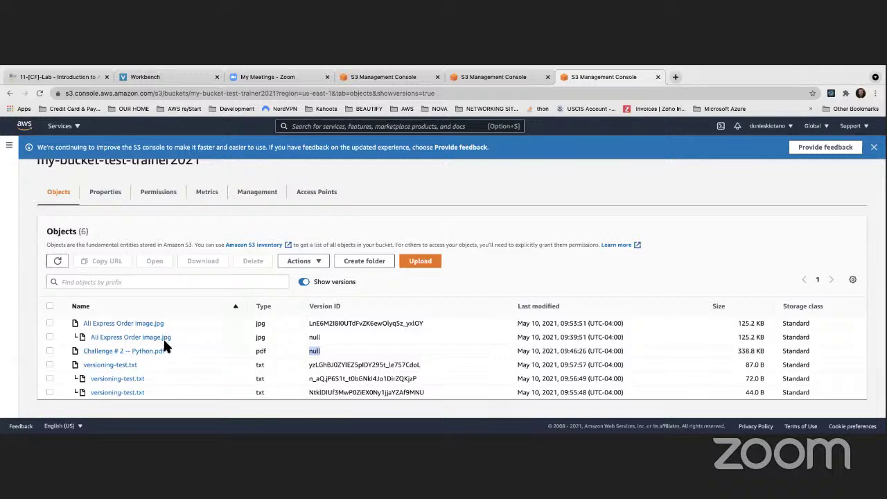
Step: Hide object versions, delete versioning-test.txt by confirming with "delete", and return to the bucket's object list
click(304, 282)
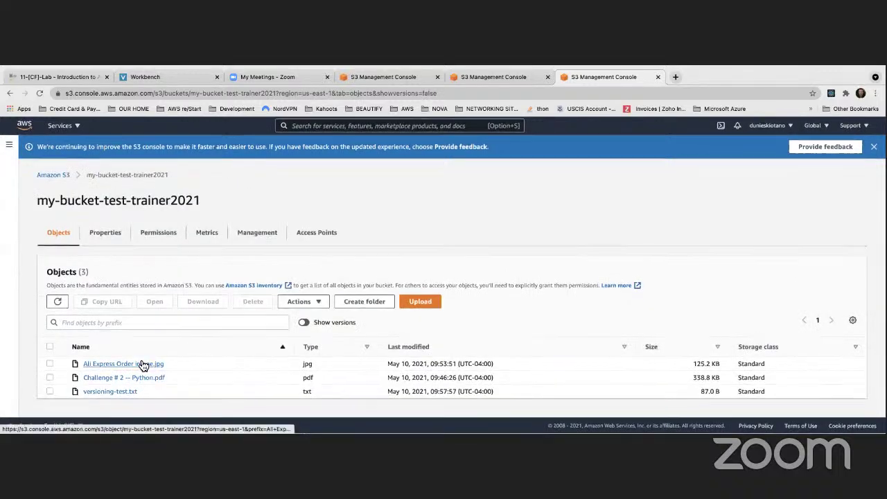
click(49, 392)
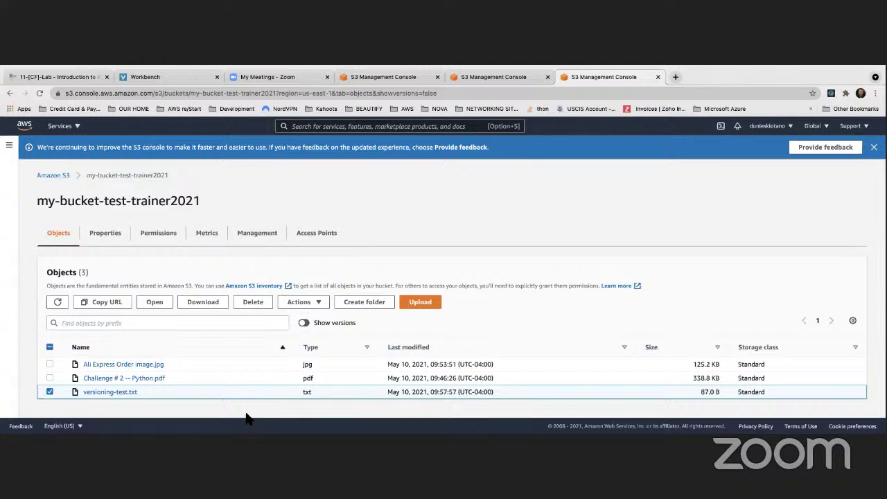
click(260, 307)
scroll(369, 329, down, 1)
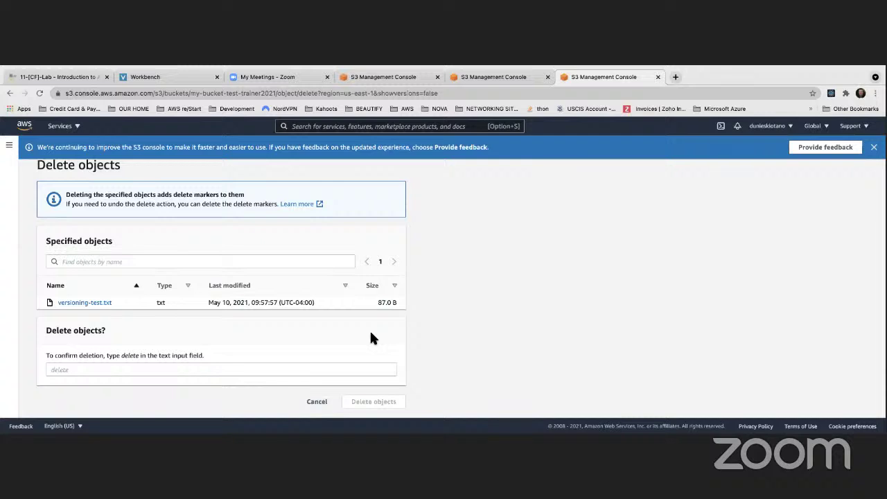
click(177, 373)
text(delete)
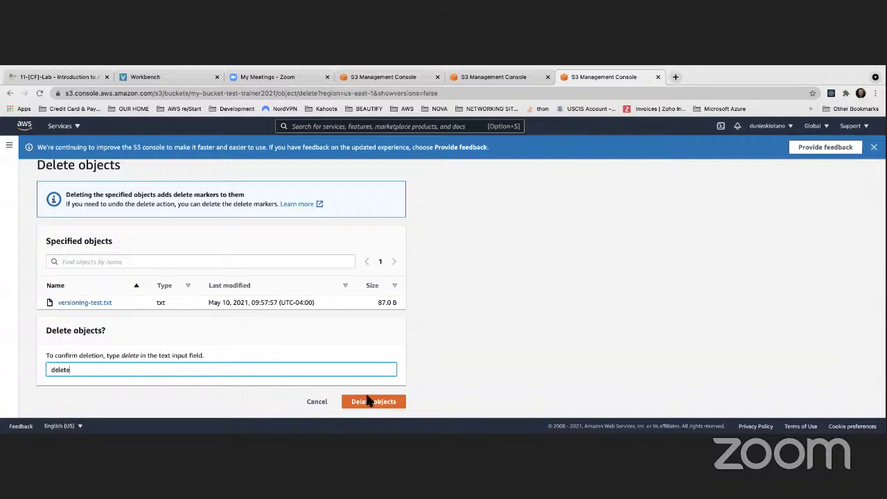
drag(173, 195, 229, 196)
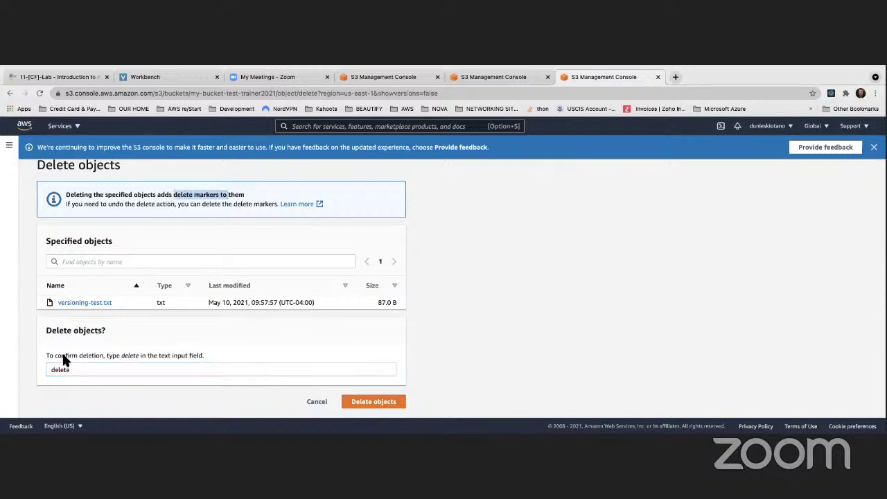
click(377, 404)
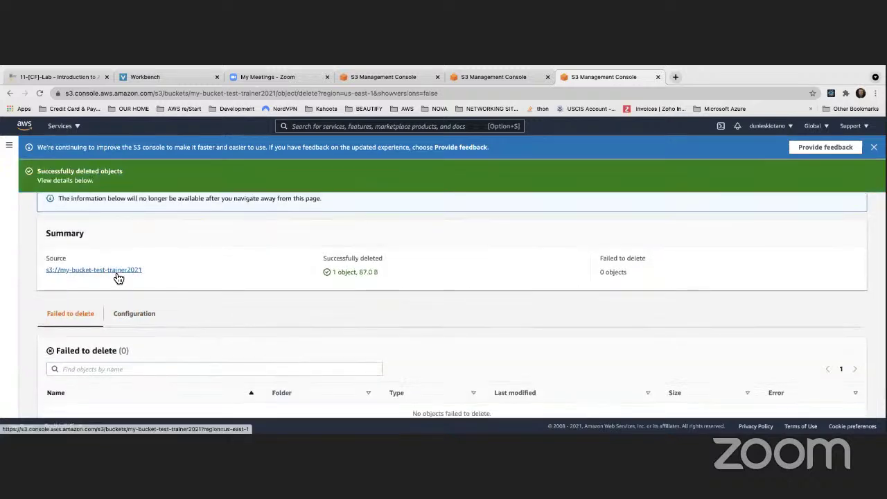
click(116, 271)
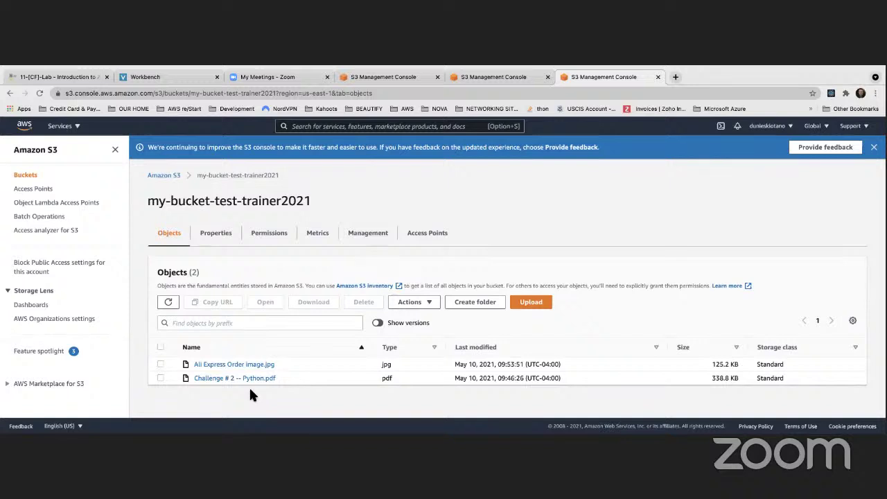
Step: Show object versions and examine the type and size of the deleted versioning-test.txt entry against its earlier versions
click(377, 323)
scroll(222, 365, down, 2)
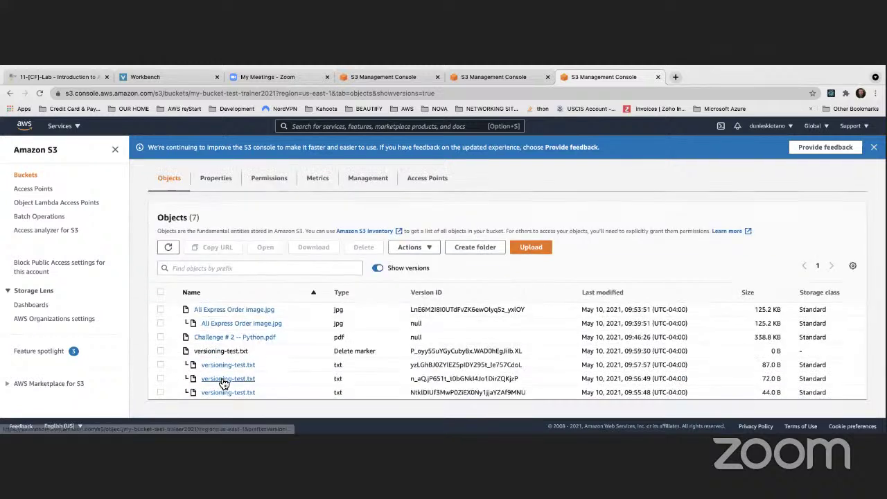
drag(333, 351, 371, 351)
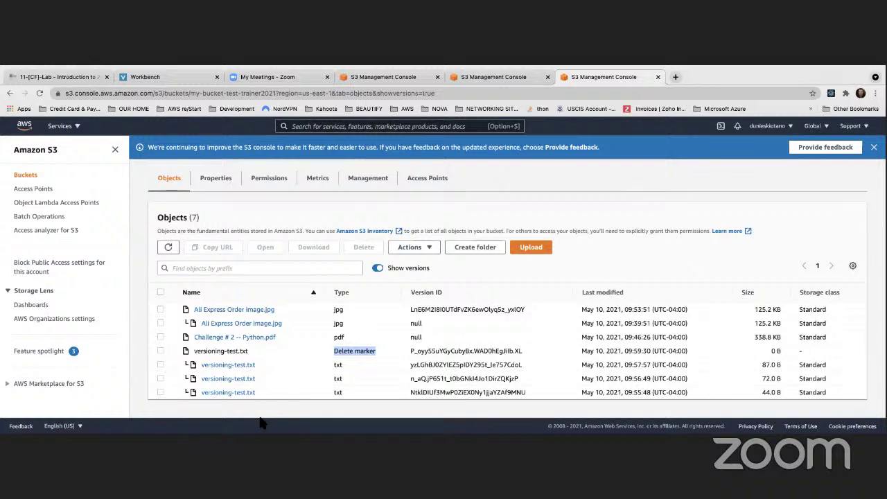
mouse_move(768, 350)
mouse_down()
mouse_move(782, 352)
mouse_move(771, 383)
mouse_move(779, 393)
mouse_up()
click(759, 341)
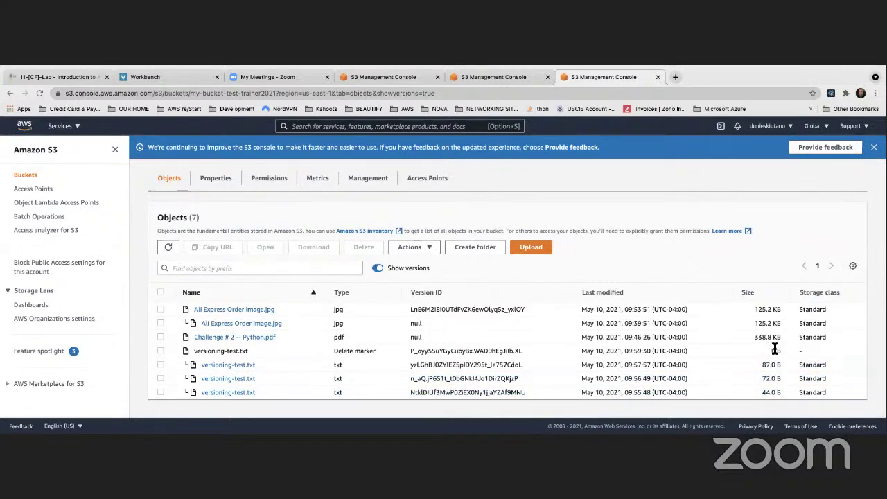
drag(770, 350, 779, 352)
scroll(561, 318, up, 1)
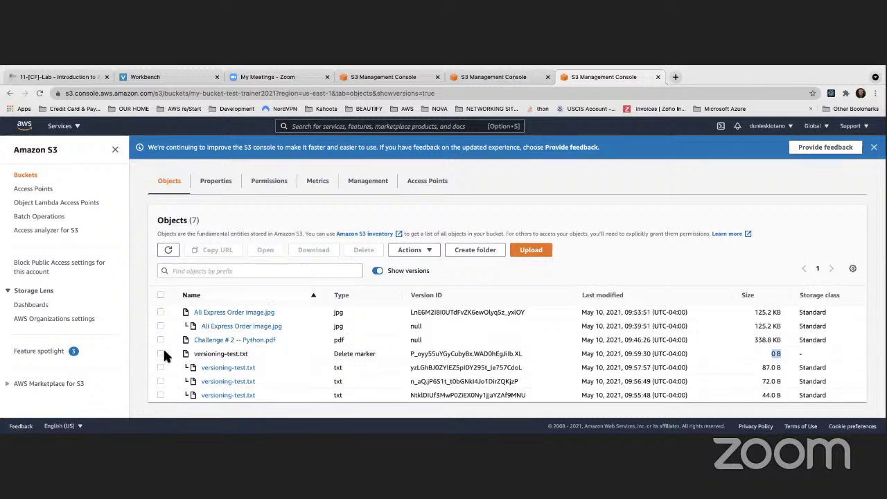
Step: Permanently delete the delete marker of versioning-test.txt, confirming with "permanently delete"
click(192, 353)
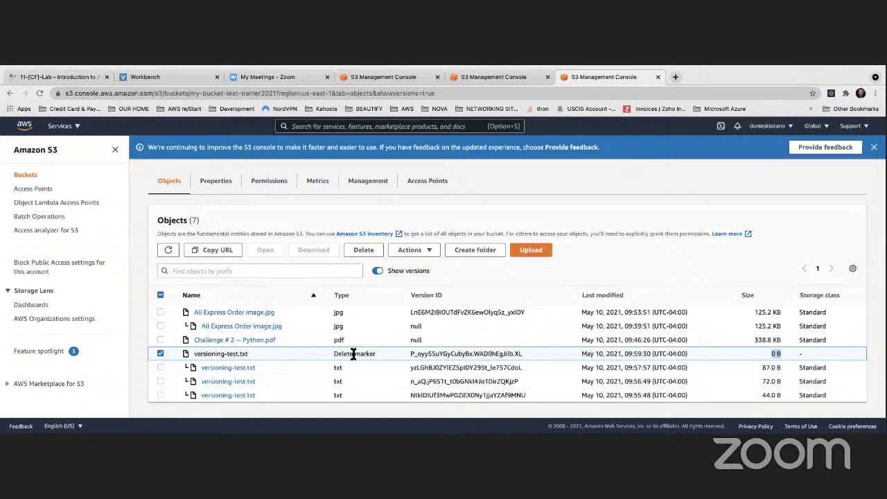
click(363, 250)
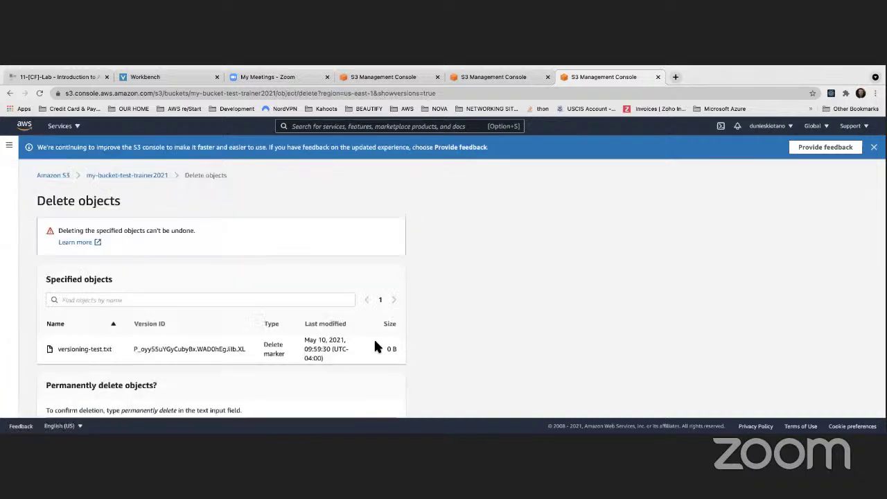
scroll(377, 346, down, 2)
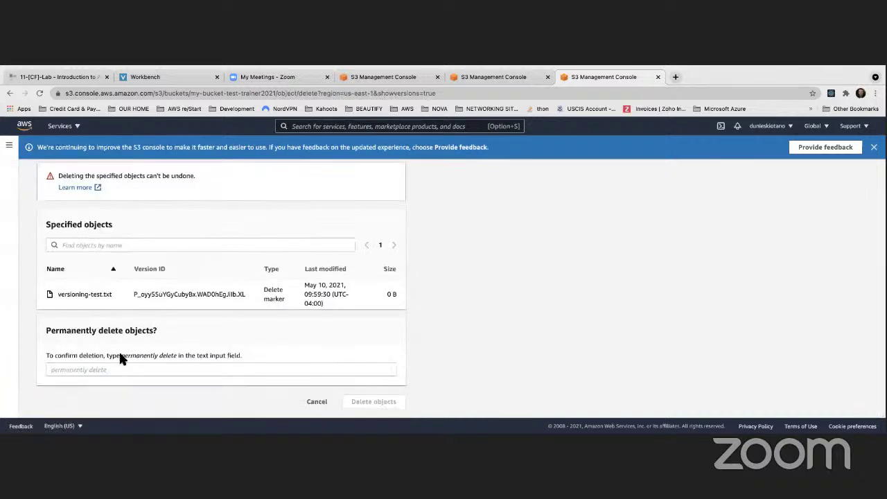
click(176, 352)
drag(156, 355, 122, 356)
key(ctrl+c)
click(90, 368)
key(ctrl+v)
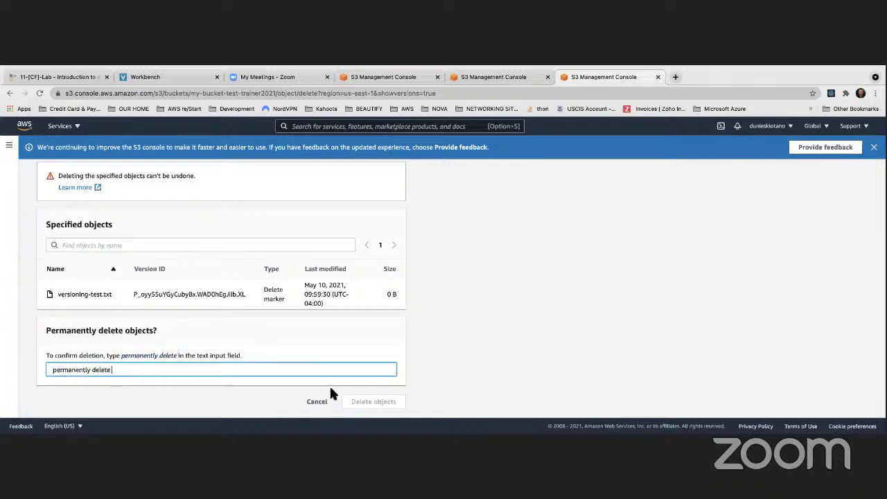
click(54, 370)
key(BackSpace)
key(BackSpace)
click(452, 413)
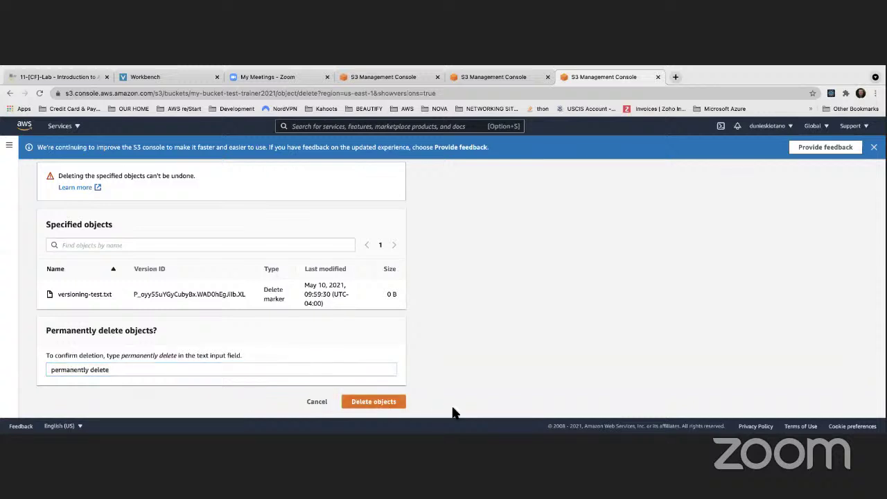
click(374, 401)
scroll(404, 347, down, 1)
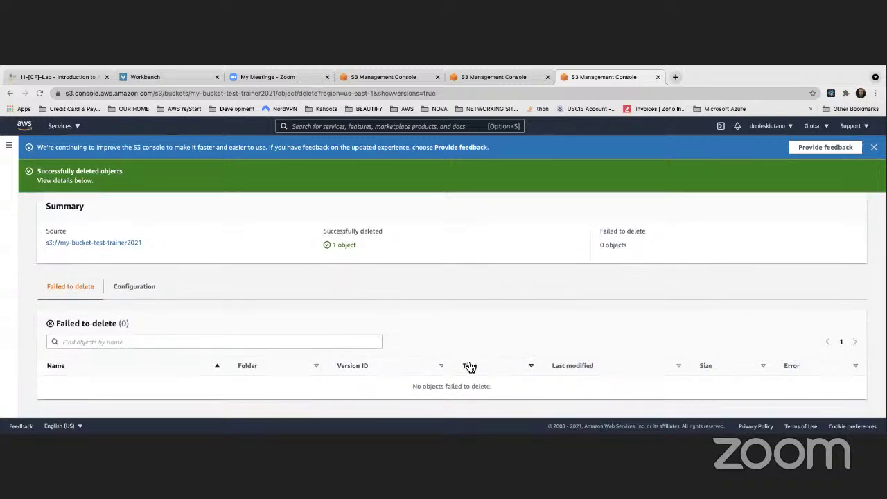
scroll(466, 364, up, 3)
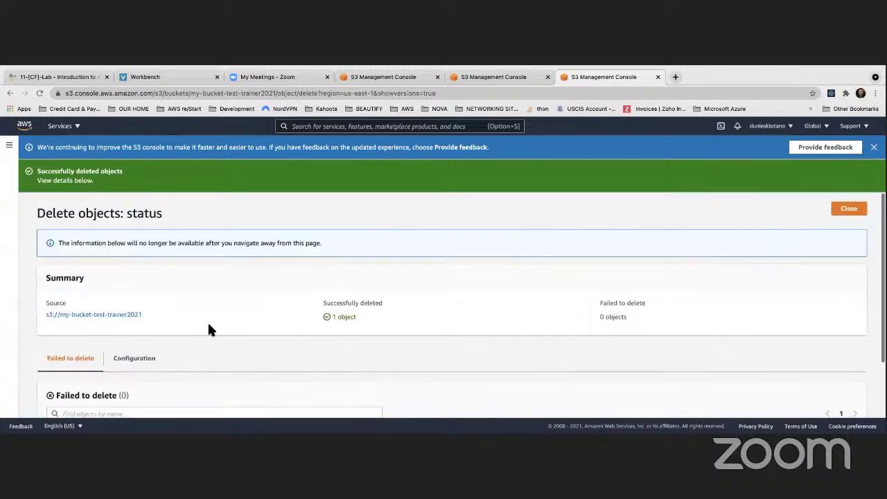
Step: Return to the bucket's object list, inspect the object versions, then hide them and check the size of versioning-test.txt
click(118, 315)
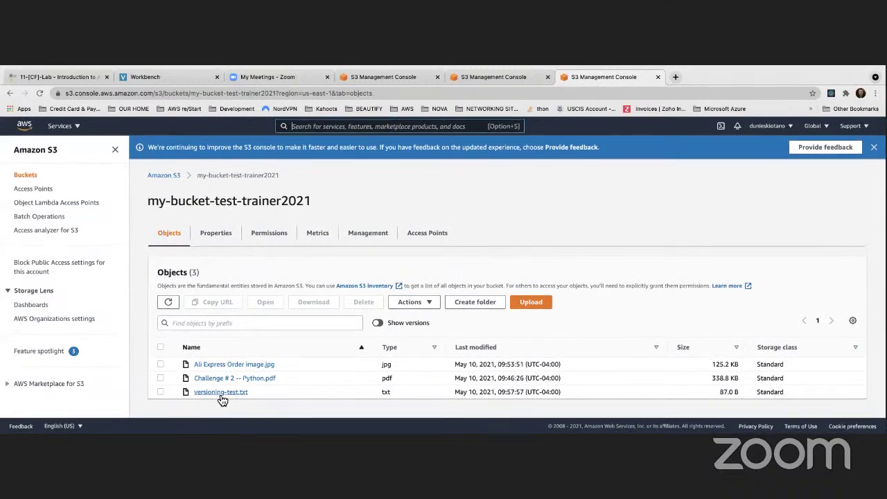
click(377, 322)
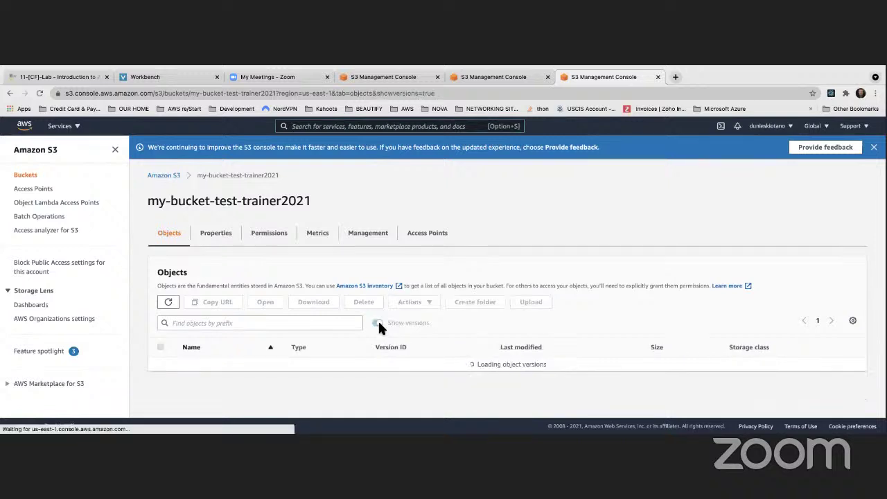
scroll(270, 356, down, 1)
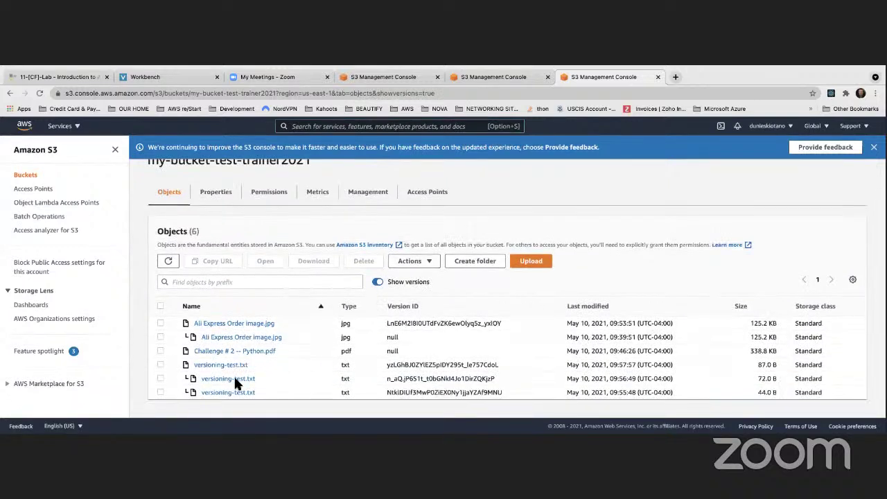
click(378, 284)
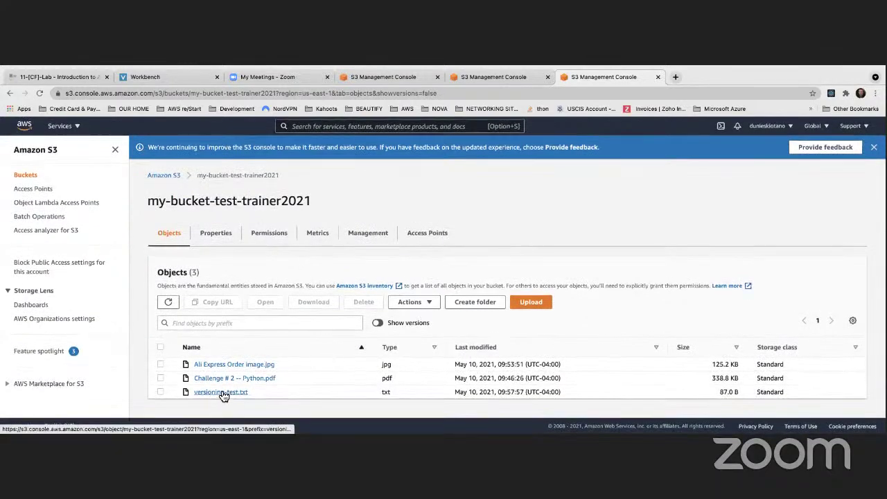
drag(717, 392, 740, 392)
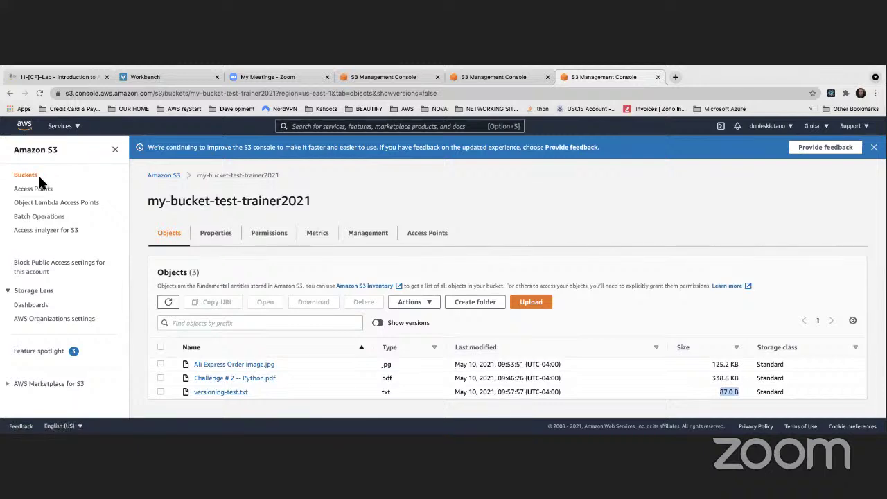
Step: Open the bucket's properties and examine the multi-factor authentication (MFA) delete setting under Bucket Versioning
click(227, 235)
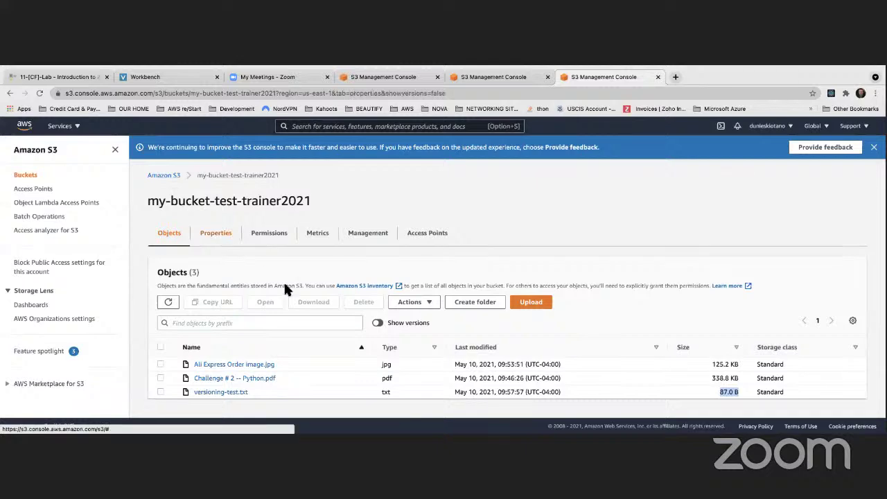
scroll(283, 281, down, 3)
scroll(234, 284, down, 1)
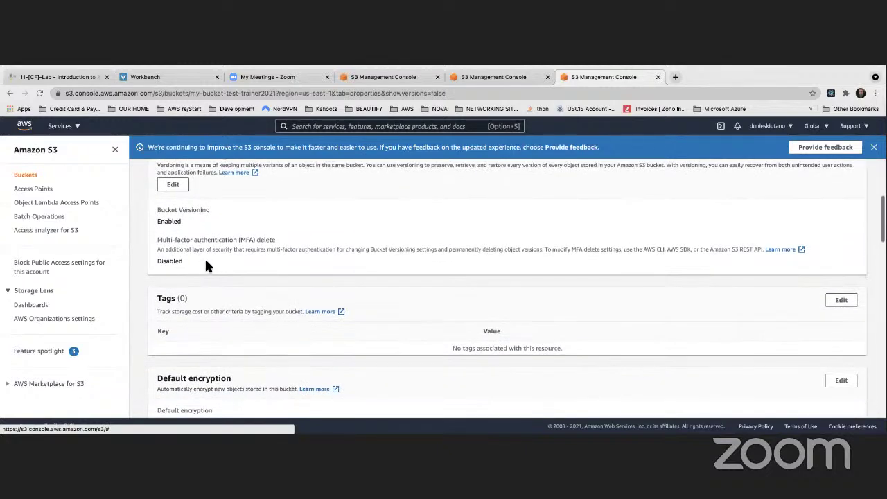
drag(158, 240, 270, 240)
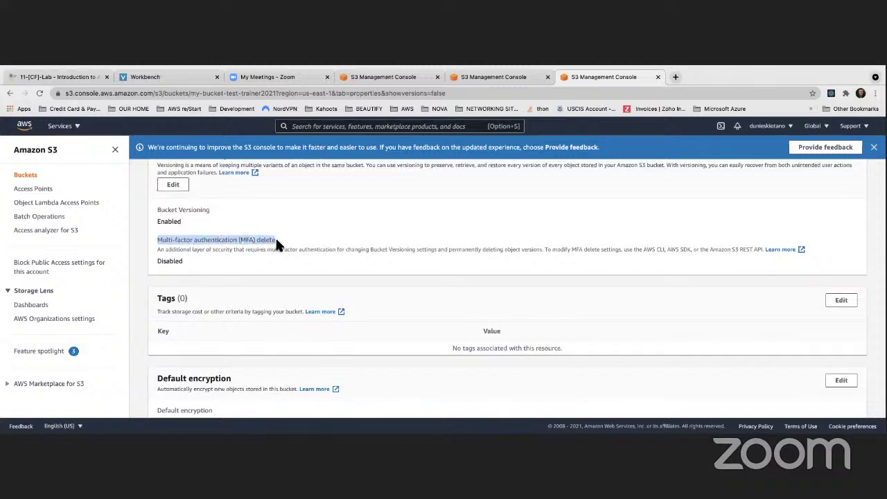
click(277, 241)
scroll(277, 242, up, 1)
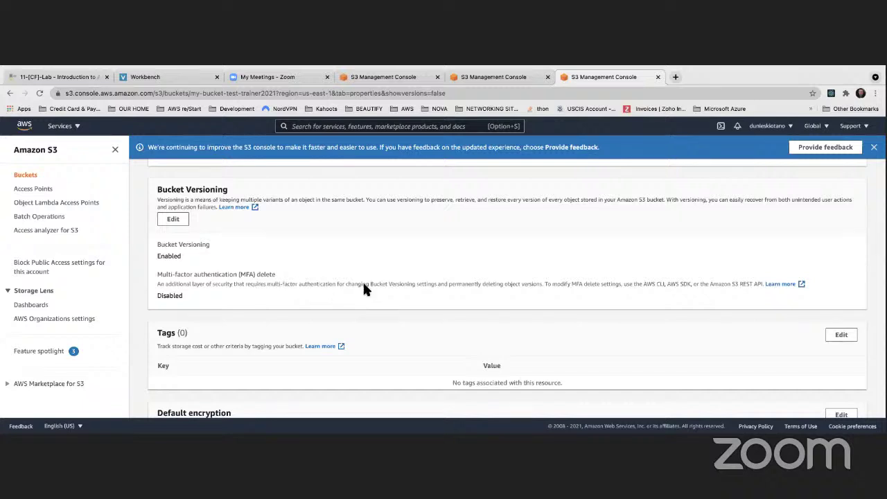
scroll(429, 288, down, 1)
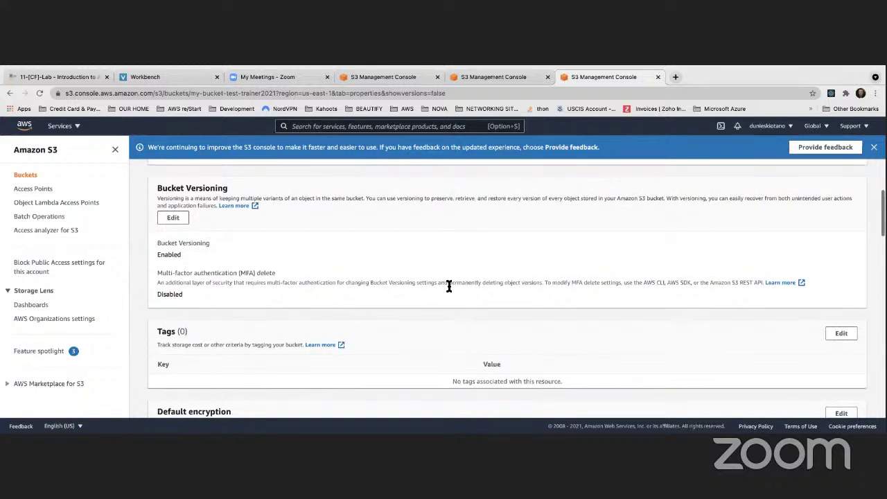
scroll(460, 290, down, 1)
scroll(498, 284, up, 1)
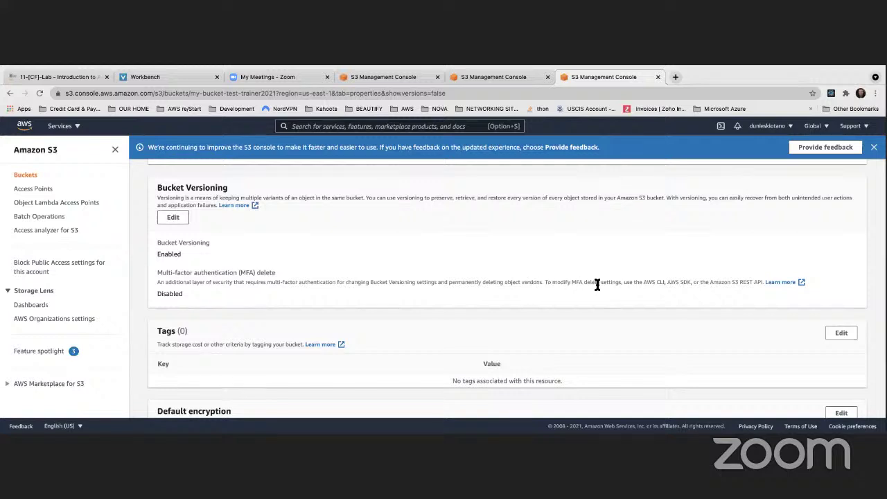
scroll(643, 283, up, 1)
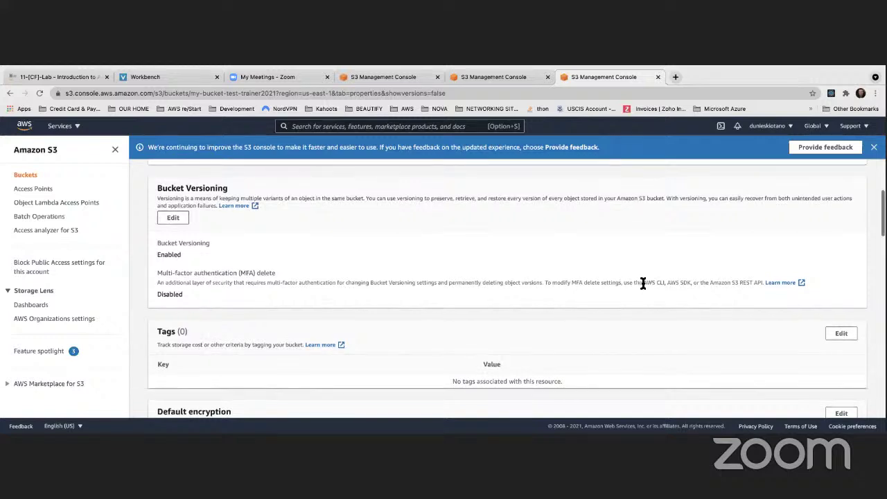
Step: Examine which interfaces can modify the MFA delete settings, then review the bucket overview
scroll(643, 283, down, 1)
drag(643, 281, 666, 281)
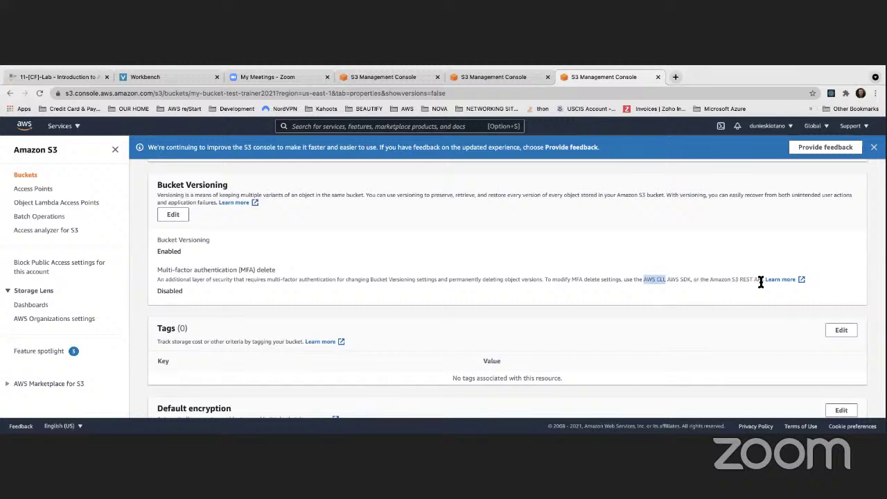
drag(762, 281, 642, 281)
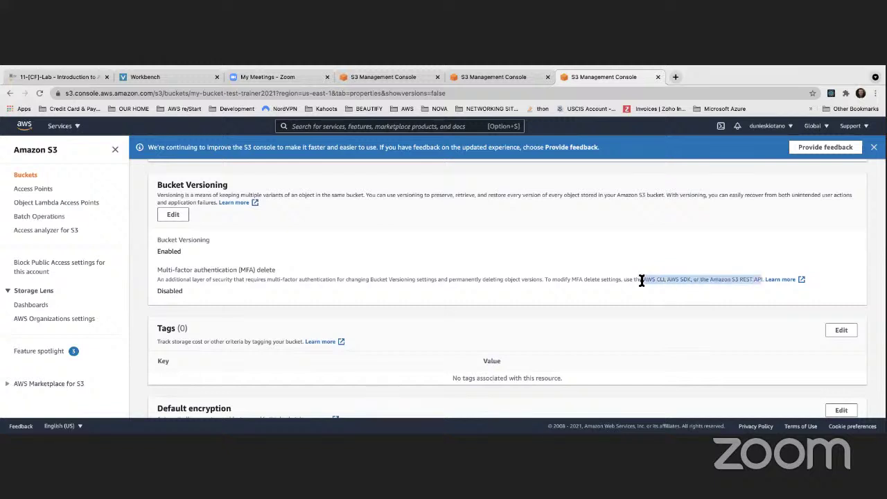
click(507, 238)
scroll(505, 238, up, 2)
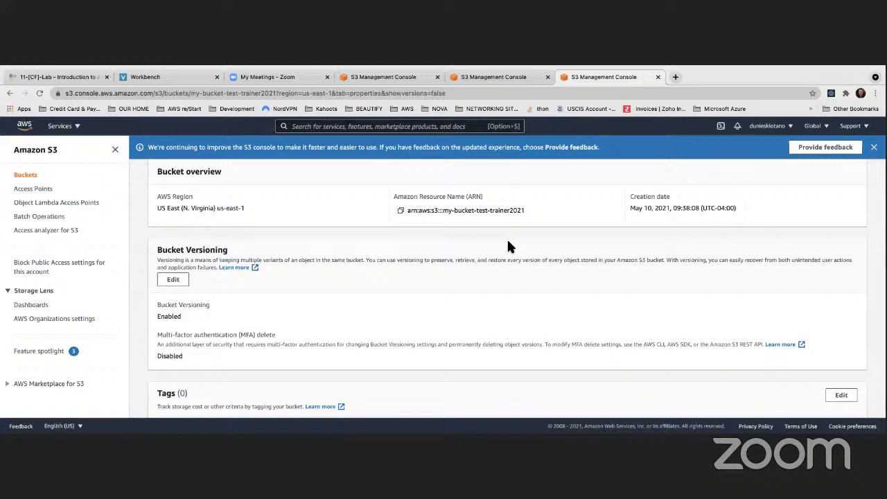
scroll(507, 242, up, 1)
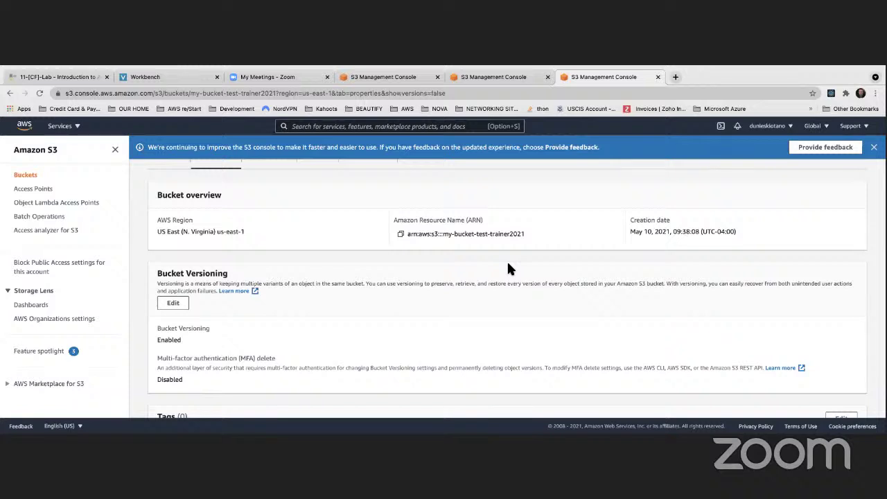
Step: Review the MFA delete setting again together with the neighbouring tags and default encryption sections
drag(158, 358, 260, 361)
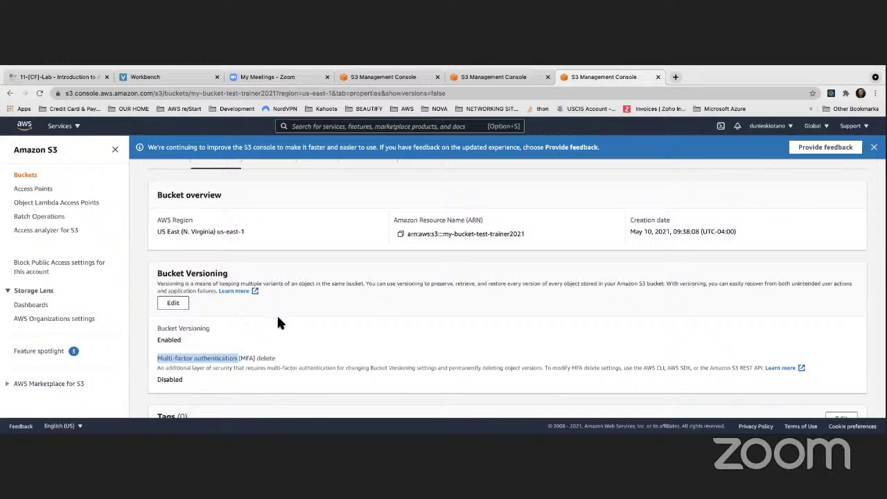
scroll(275, 324, down, 5)
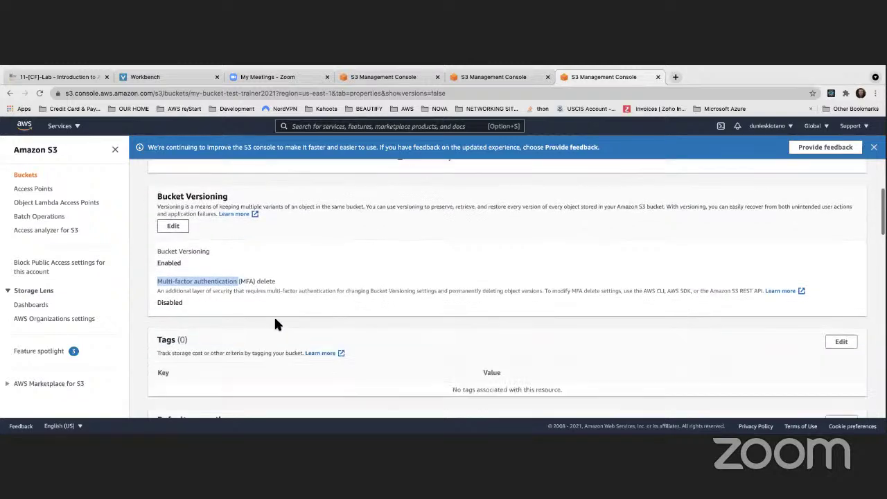
scroll(274, 320, up, 1)
scroll(274, 325, up, 3)
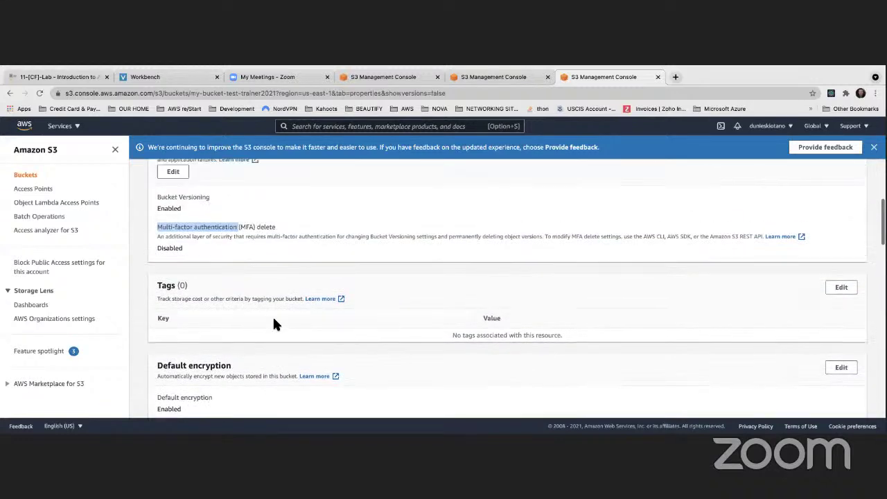
scroll(274, 324, up, 2)
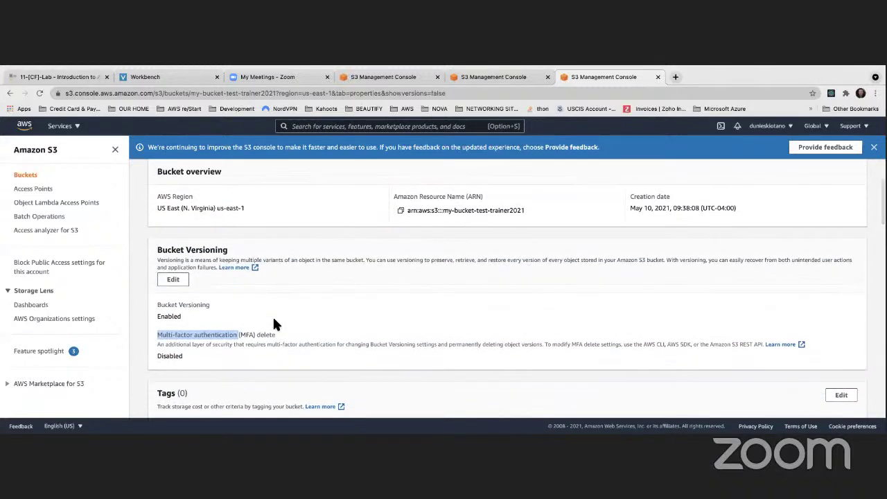
click(274, 324)
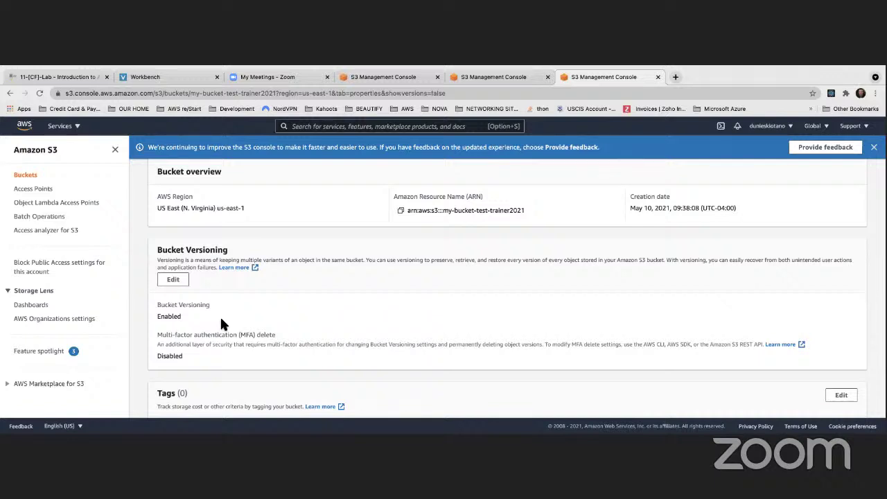
Step: Open the Bucket Versioning settings, select Suspend to examine its impact on the bucket, and cancel without saving
click(173, 280)
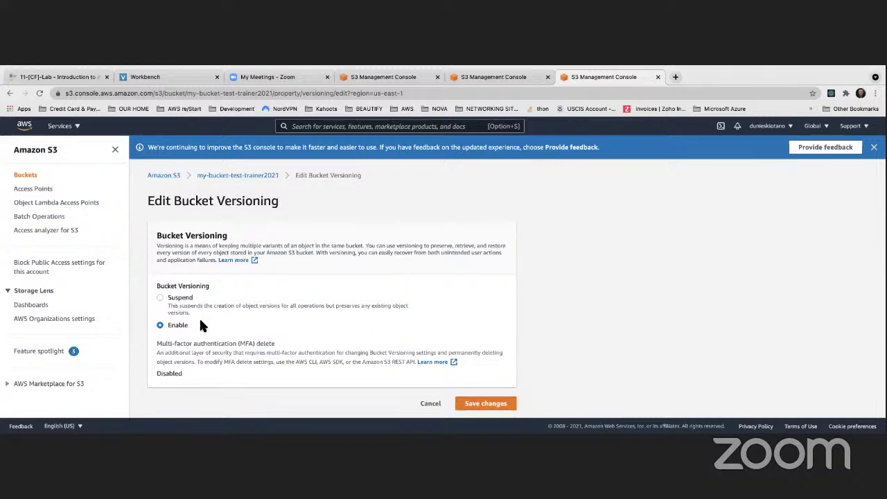
click(160, 297)
scroll(292, 392, down, 1)
scroll(292, 391, down, 3)
scroll(203, 286, up, 3)
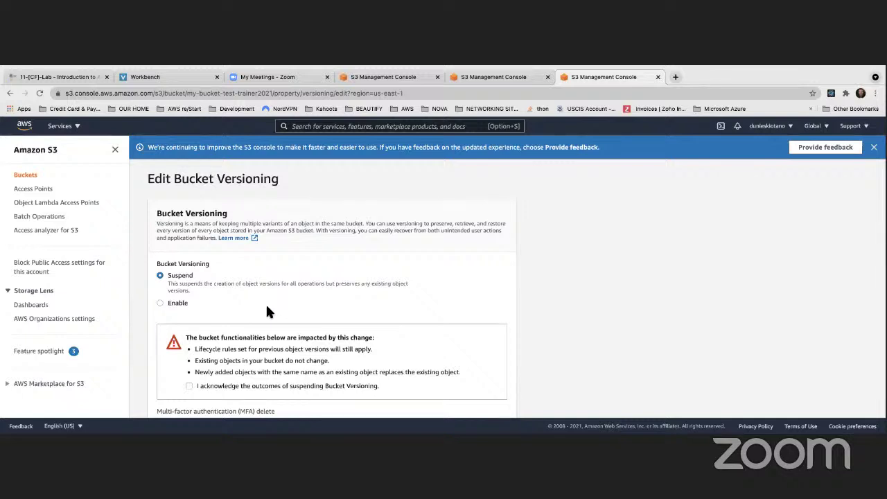
scroll(322, 327, down, 2)
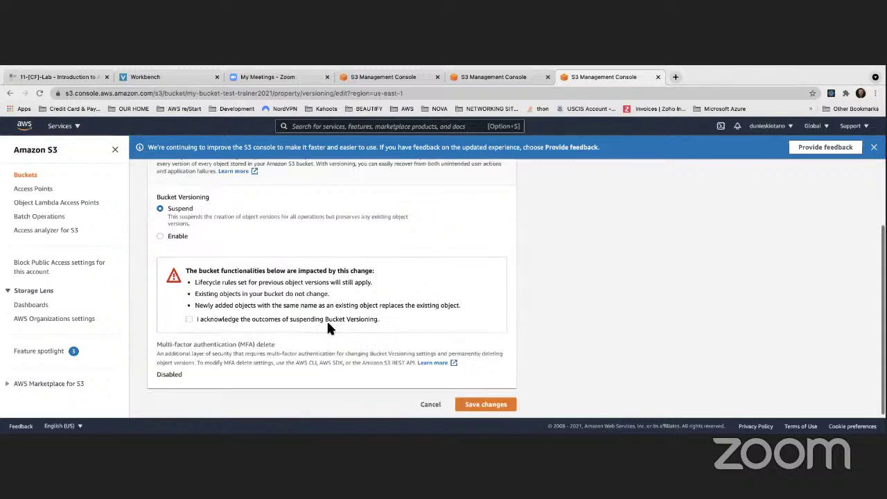
click(428, 401)
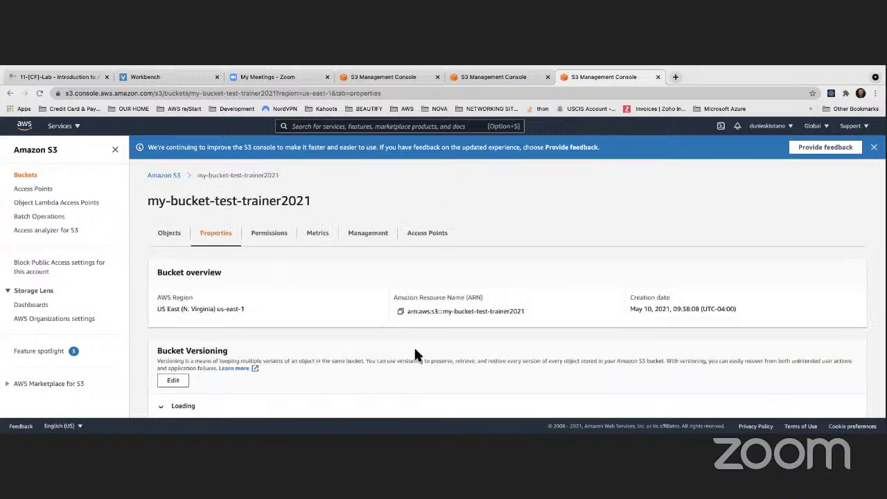
Step: Look over the bucket's properties, then return to its objects and show all object versions
scroll(414, 354, down, 5)
scroll(414, 350, up, 5)
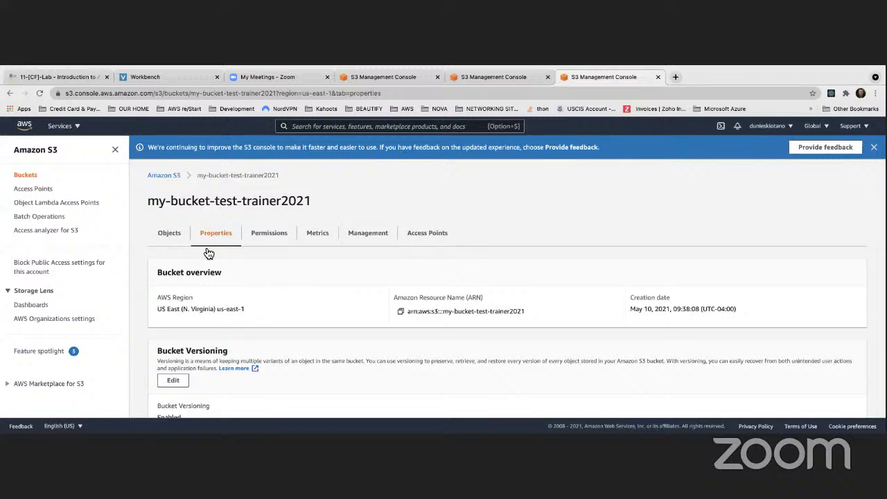
click(169, 234)
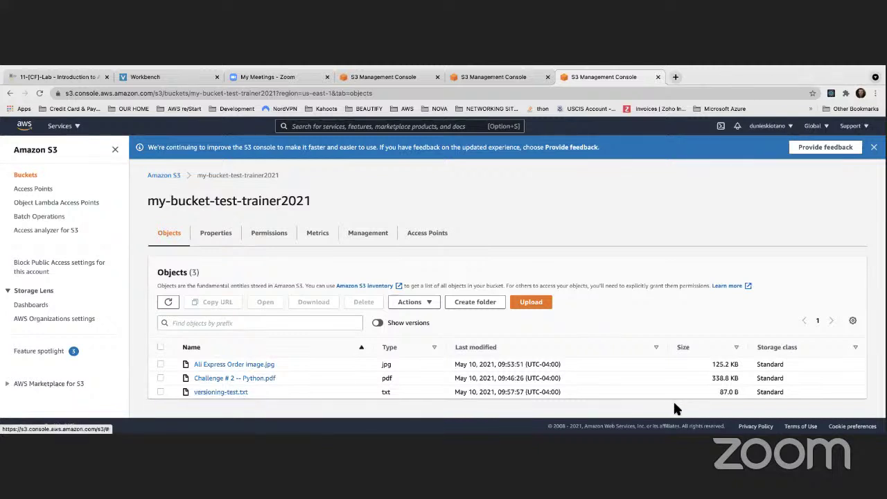
click(378, 323)
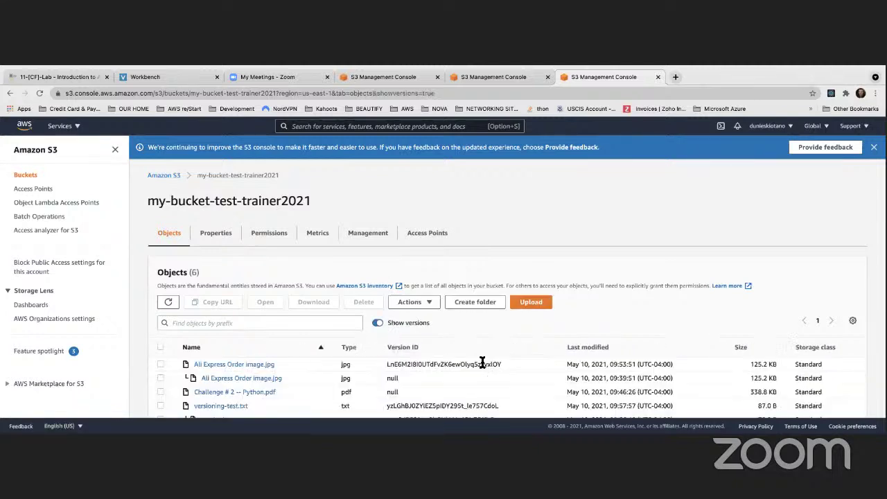
scroll(485, 357, down, 1)
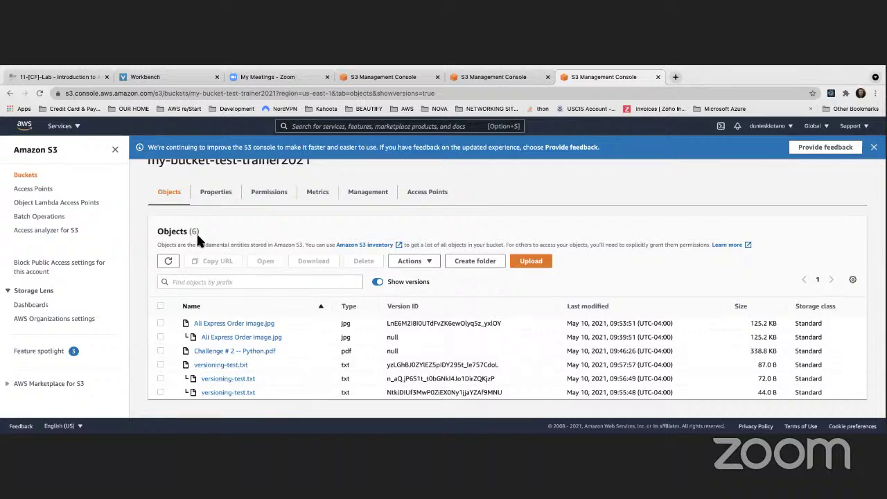
Step: Look through the full bucket properties and return to the list of object versions
click(215, 193)
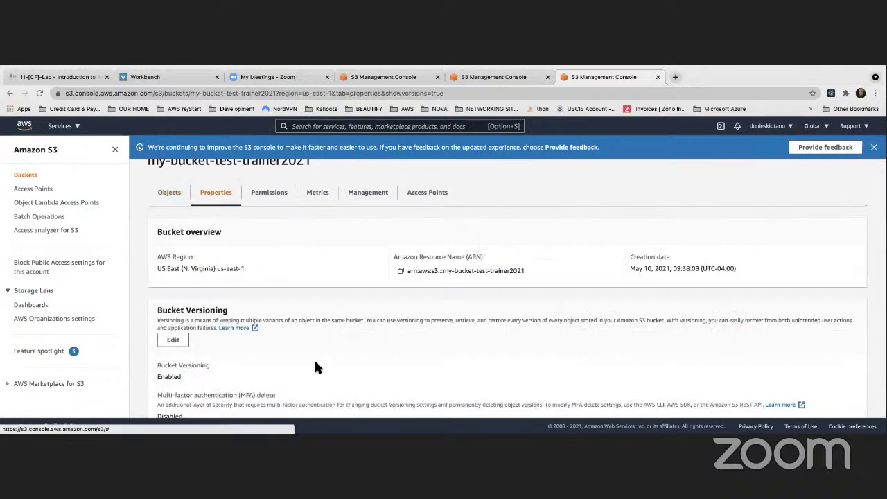
scroll(321, 381, down, 10)
scroll(321, 381, up, 10)
click(170, 234)
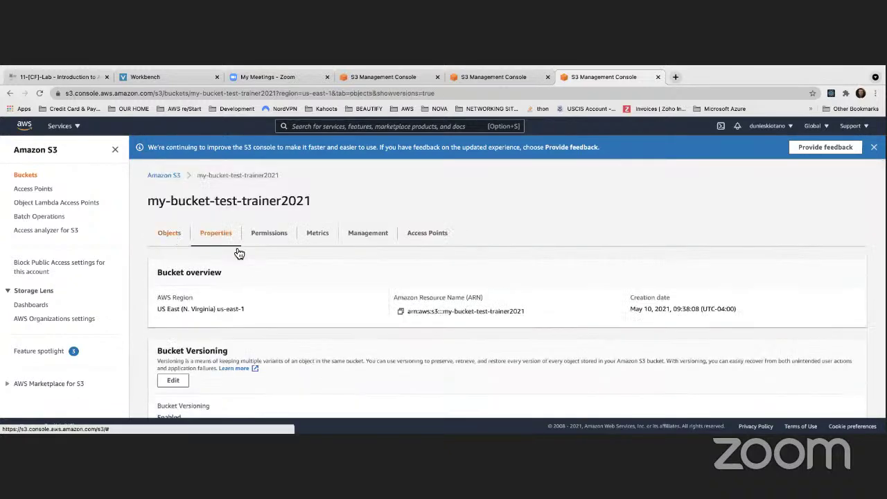
scroll(266, 299, down, 1)
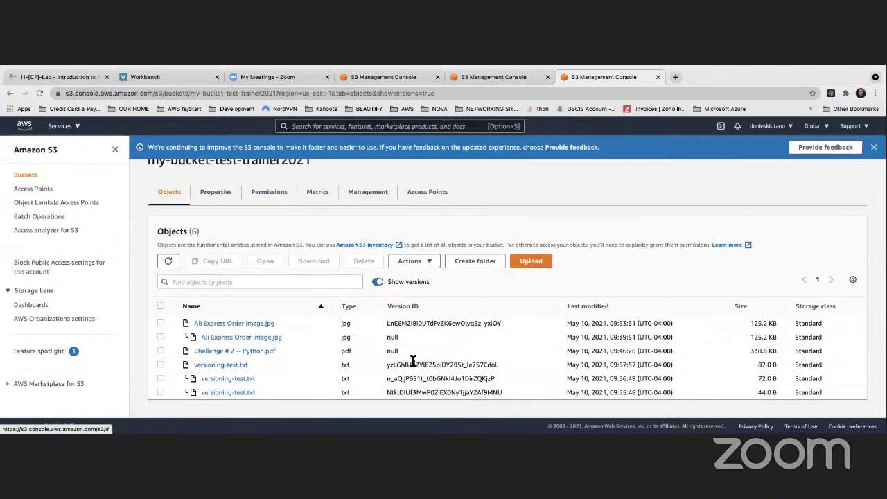
scroll(323, 305, up, 1)
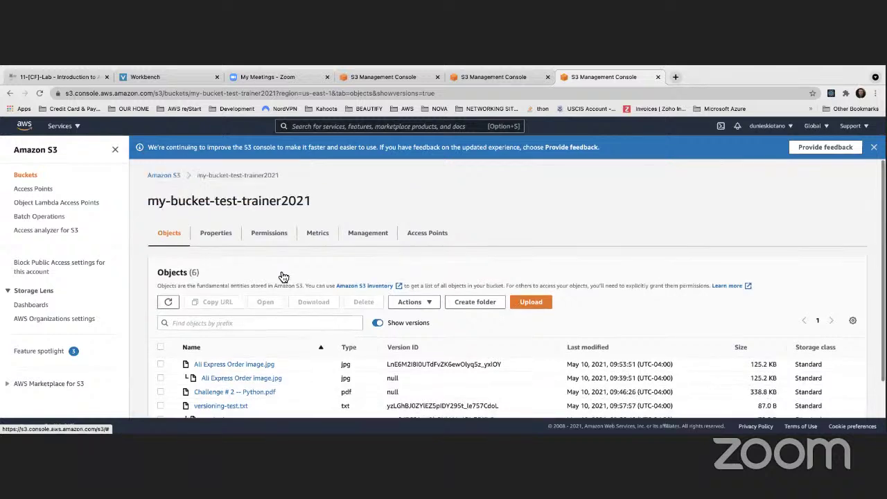
Step: Open the bucket's properties and review the Bucket Versioning and MFA delete settings
click(223, 238)
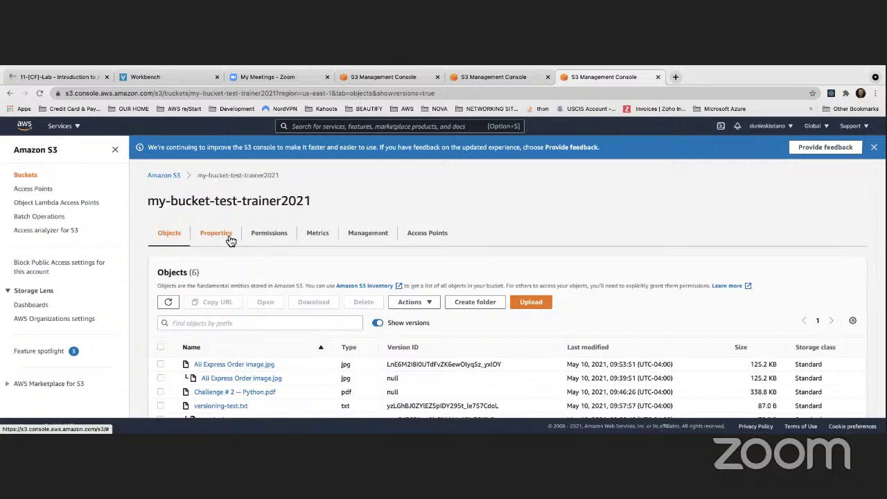
scroll(289, 280, down, 2)
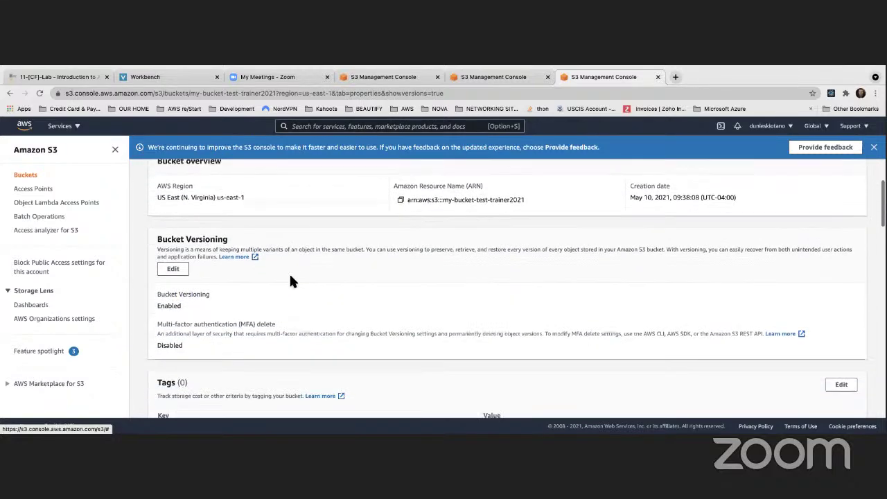
drag(157, 251, 288, 284)
click(286, 277)
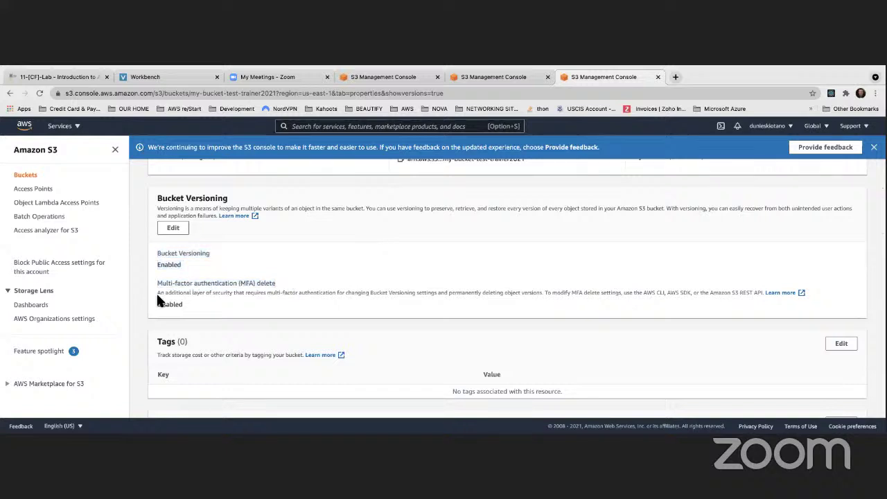
scroll(168, 303, down, 1)
Step: Open the Bucket Versioning settings for editing, examine which tools can modify MFA delete, and cancel back to the bucket's properties
click(170, 221)
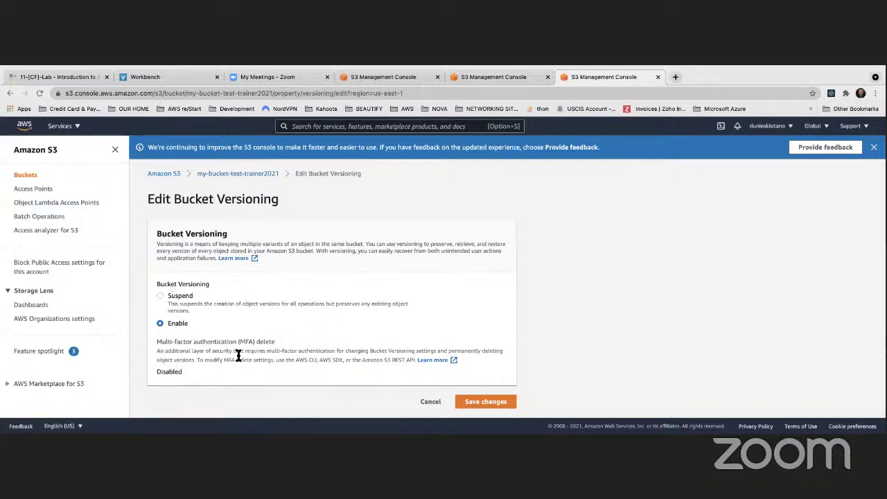
drag(297, 361, 345, 360)
drag(414, 361, 296, 361)
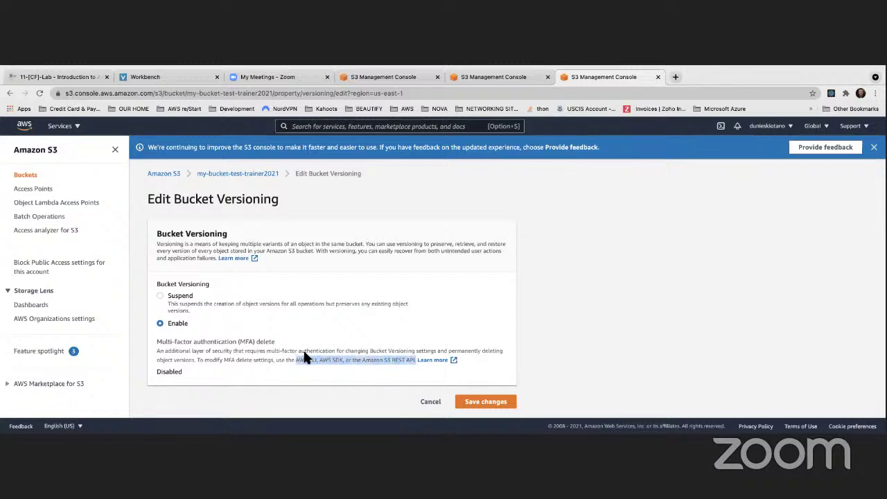
drag(155, 341, 326, 333)
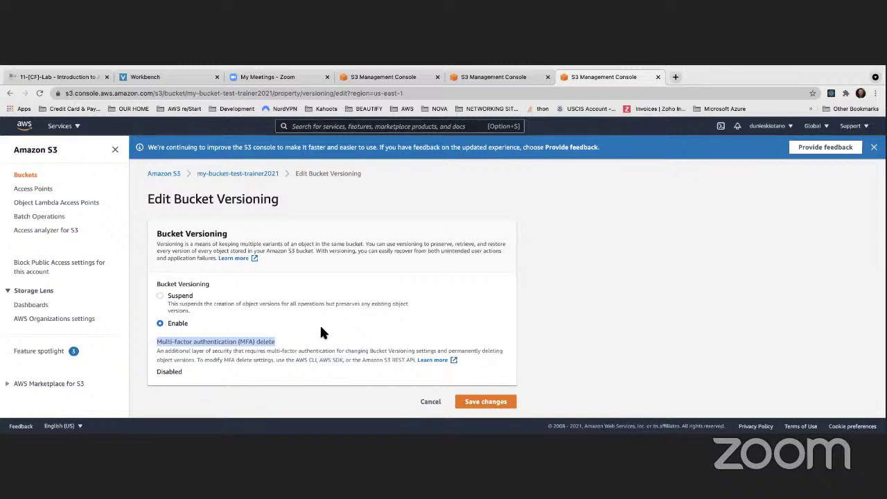
scroll(353, 350, up, 1)
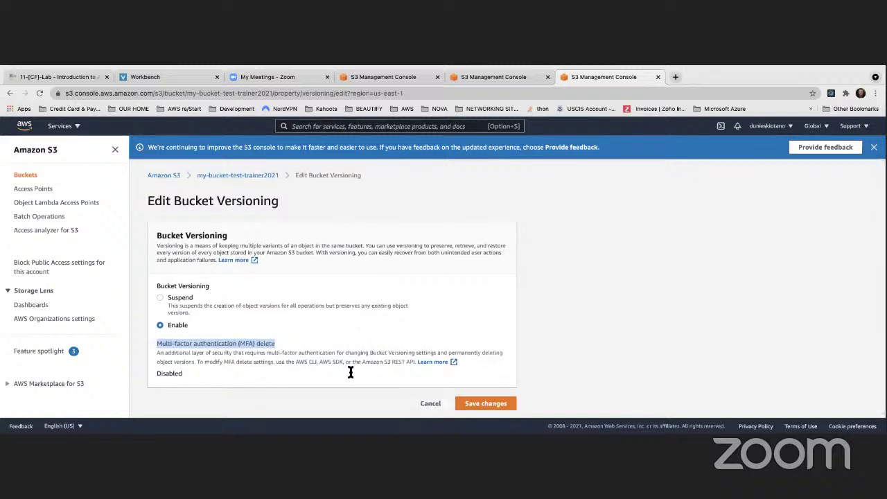
click(275, 340)
drag(275, 337, 160, 343)
click(155, 334)
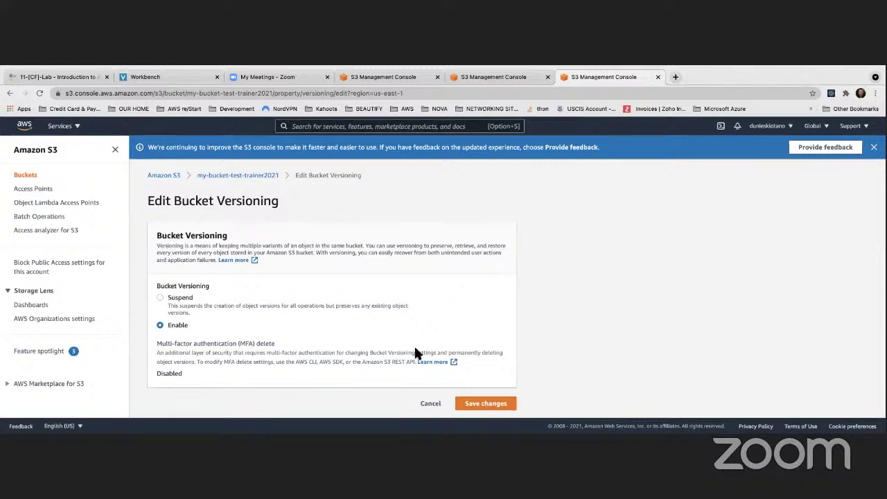
click(428, 401)
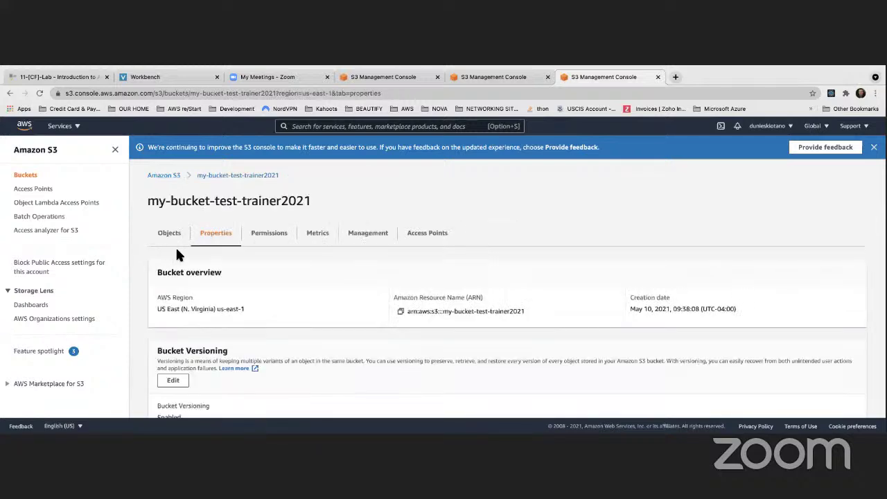
scroll(177, 257, down, 2)
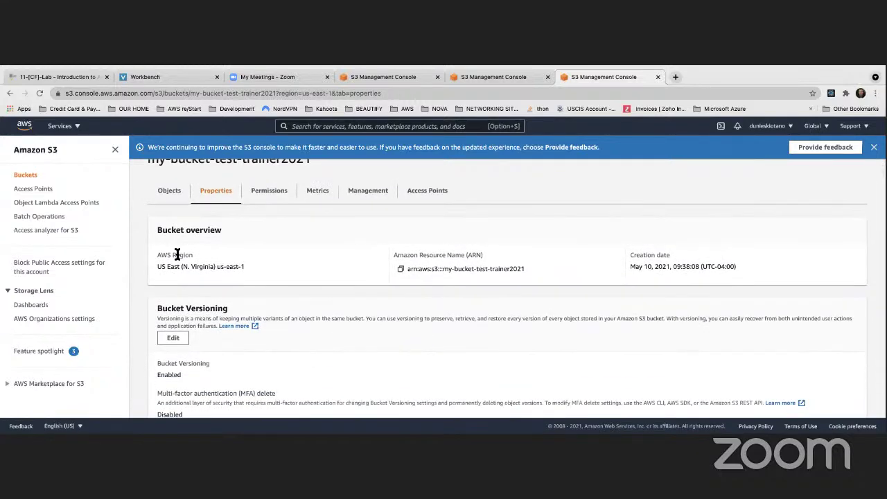